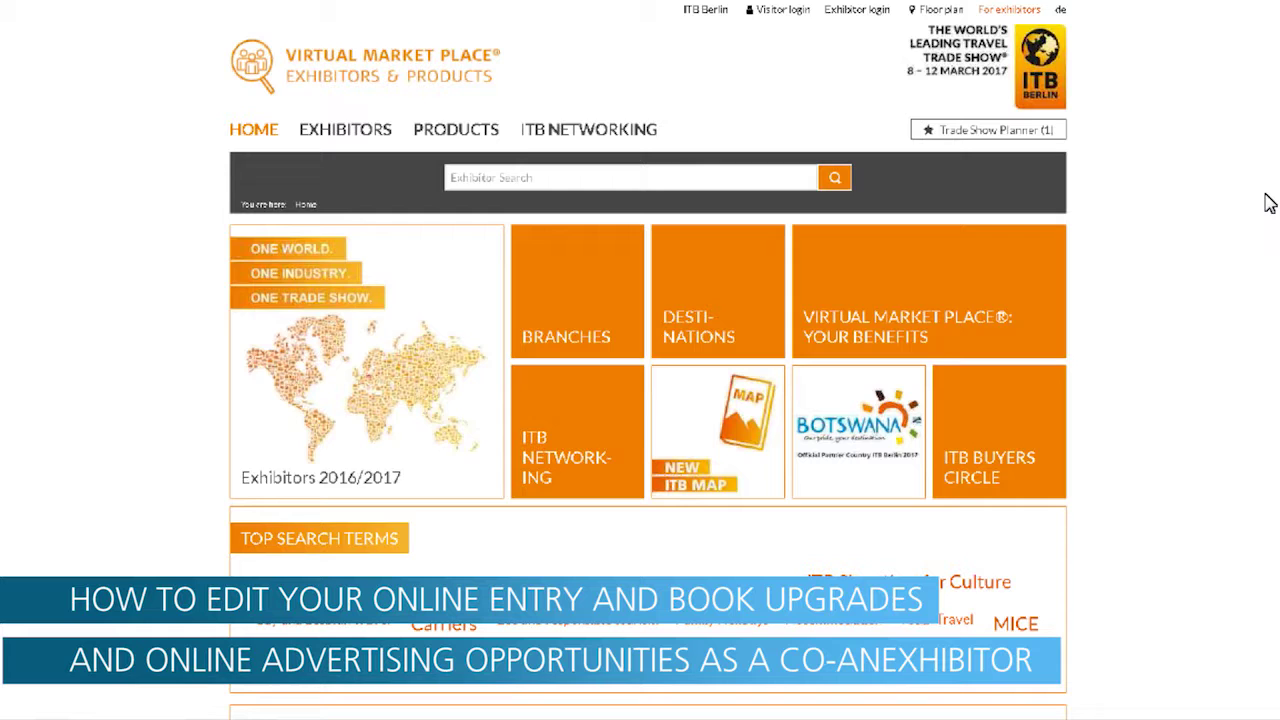
Open the Exhibitor login and enter the account's email address and password
{"action": "left_click", "coordinate": [853, 14]}
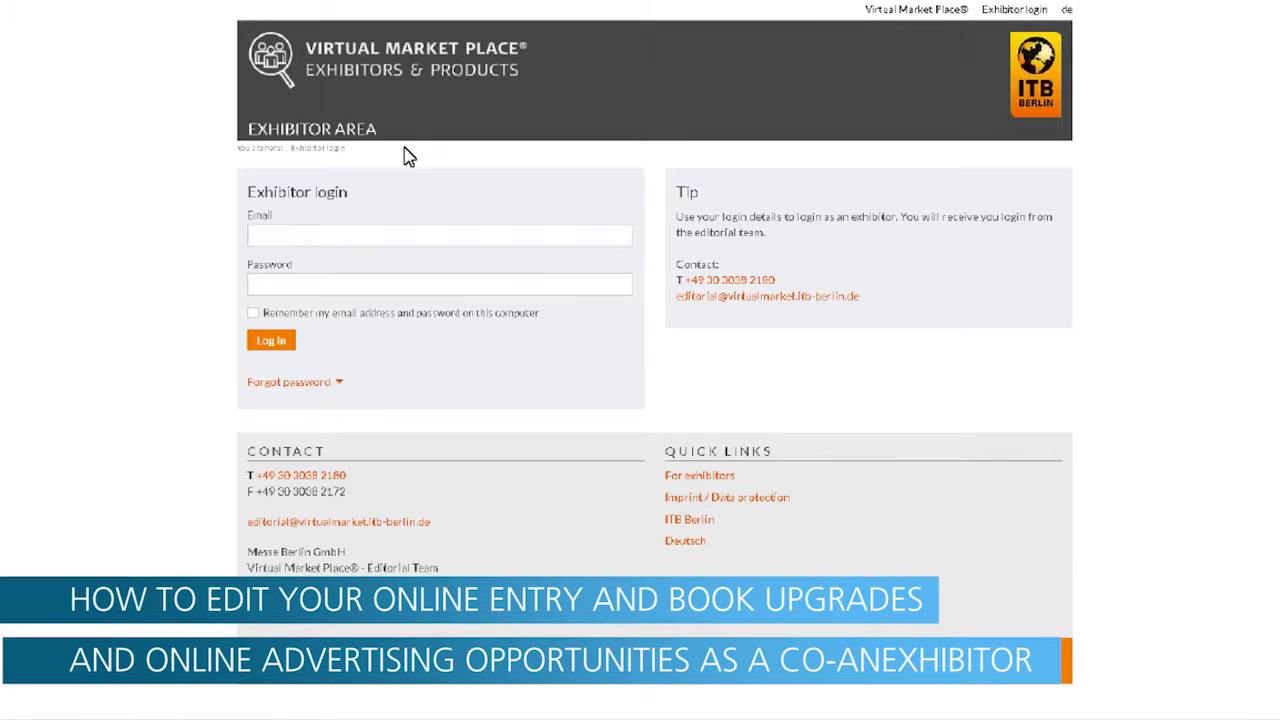
{"action": "left_click", "coordinate": [323, 231]}
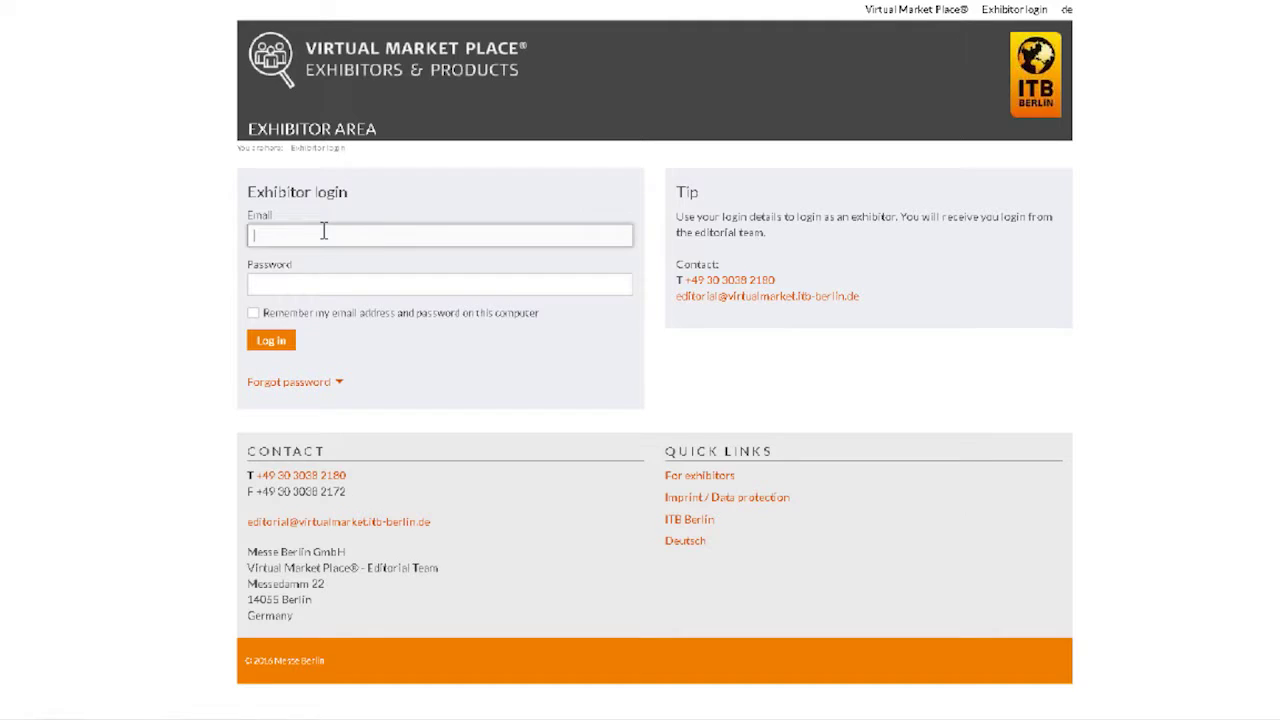
{"action": "left_click", "coordinate": [331, 288]}
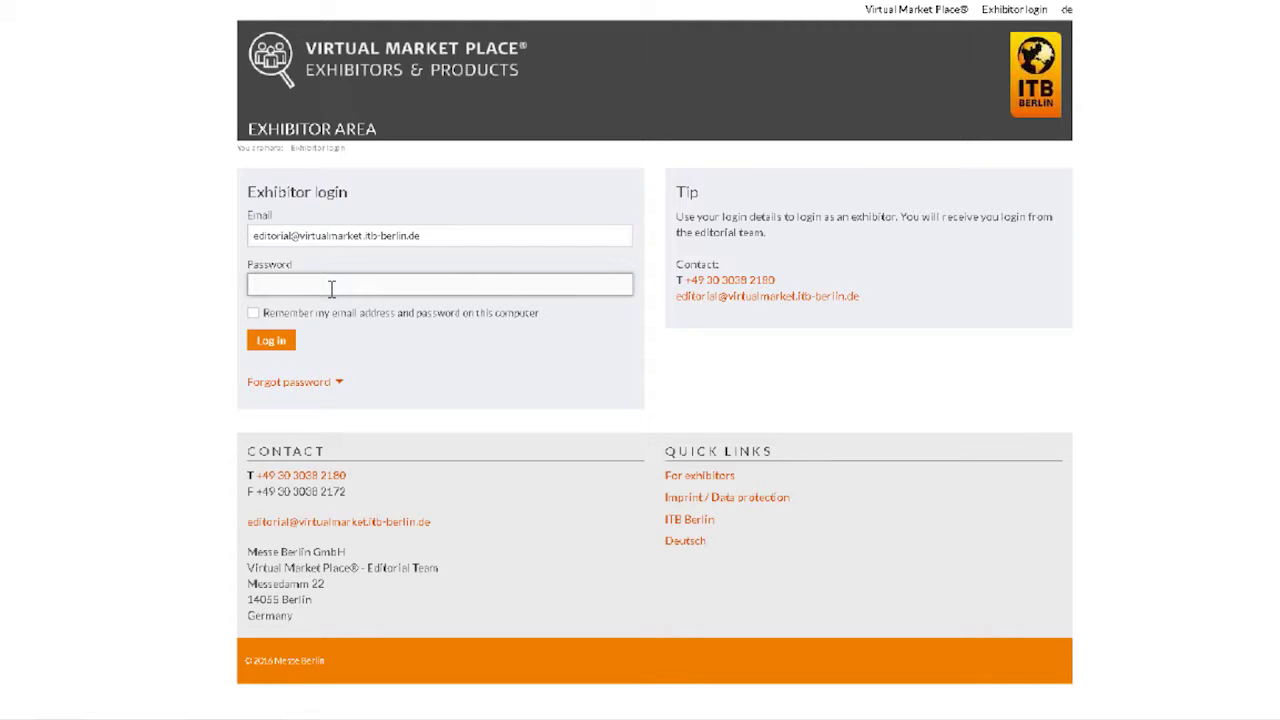
Log in and open the Virtual Market Place® - Co-exhibitor profile overview
{"action": "left_click", "coordinate": [274, 357]}
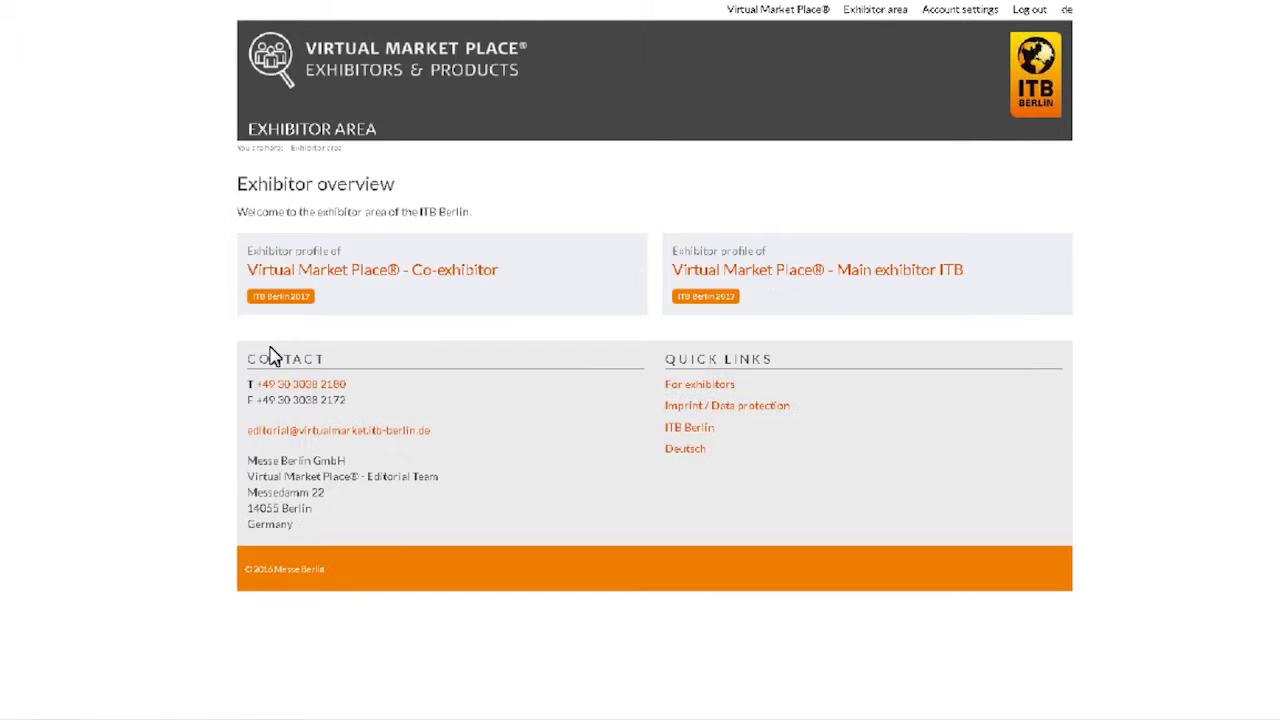
{"action": "left_click", "coordinate": [402, 310]}
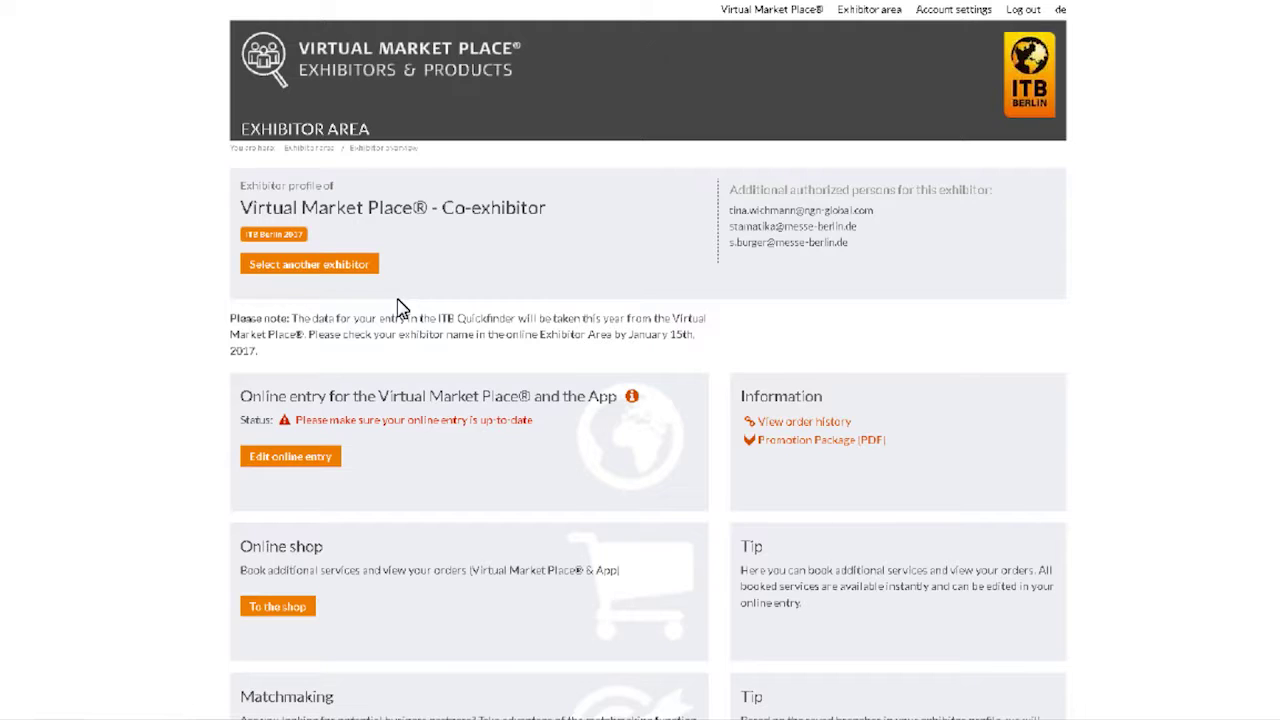
{"action": "scroll", "coordinate": [397, 307], "scroll_direction": "down", "scroll_amount": 5}
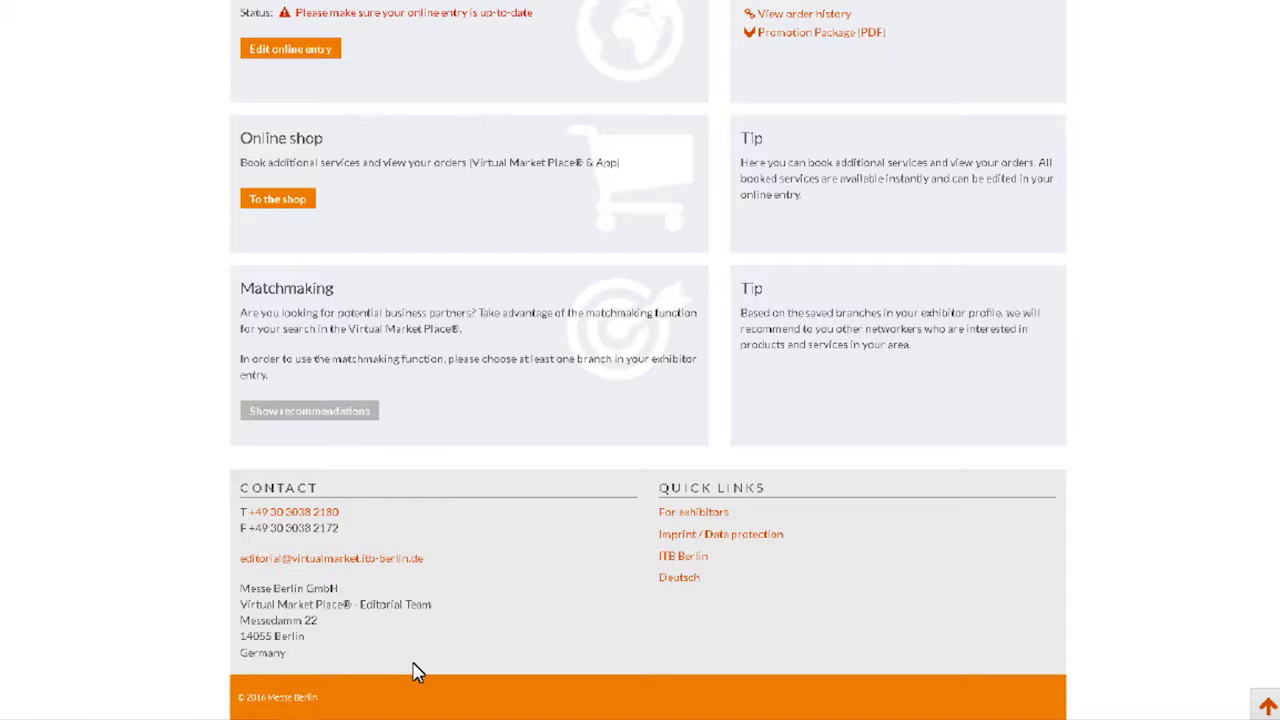
{"action": "scroll", "coordinate": [415, 650], "scroll_direction": "up", "scroll_amount": 3}
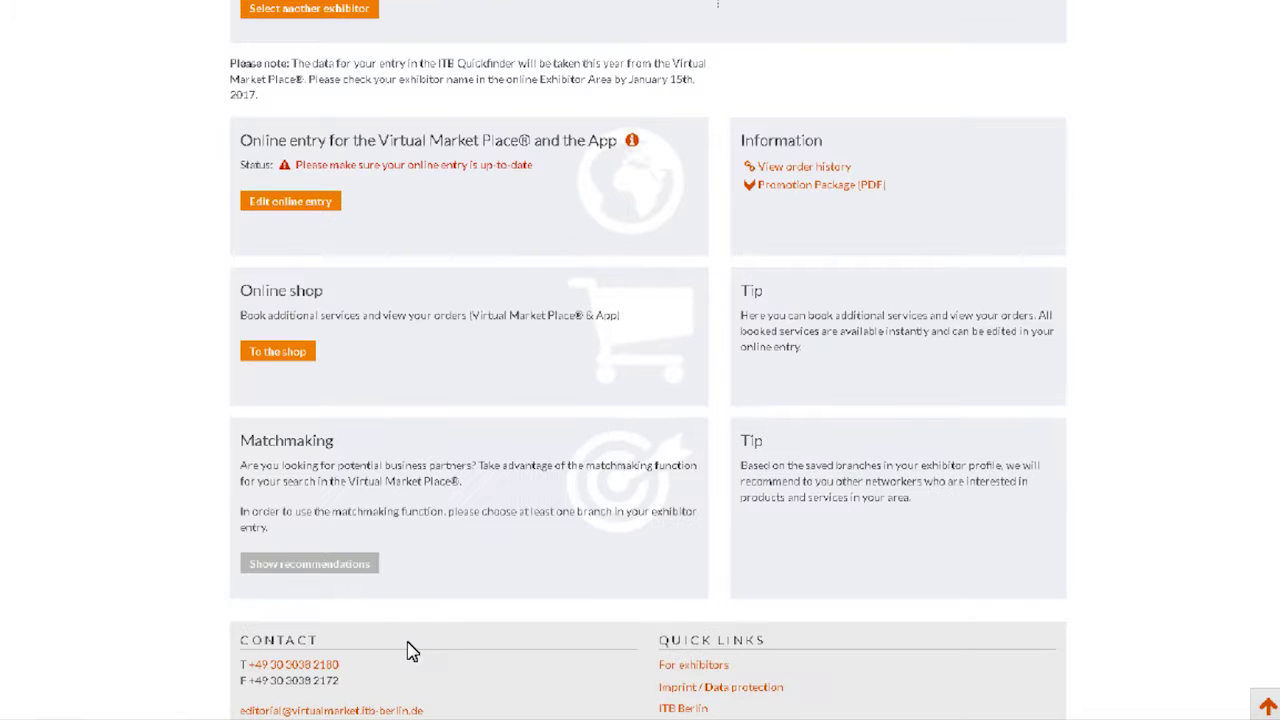
{"action": "scroll", "coordinate": [300, 620], "scroll_direction": "up", "scroll_amount": 2}
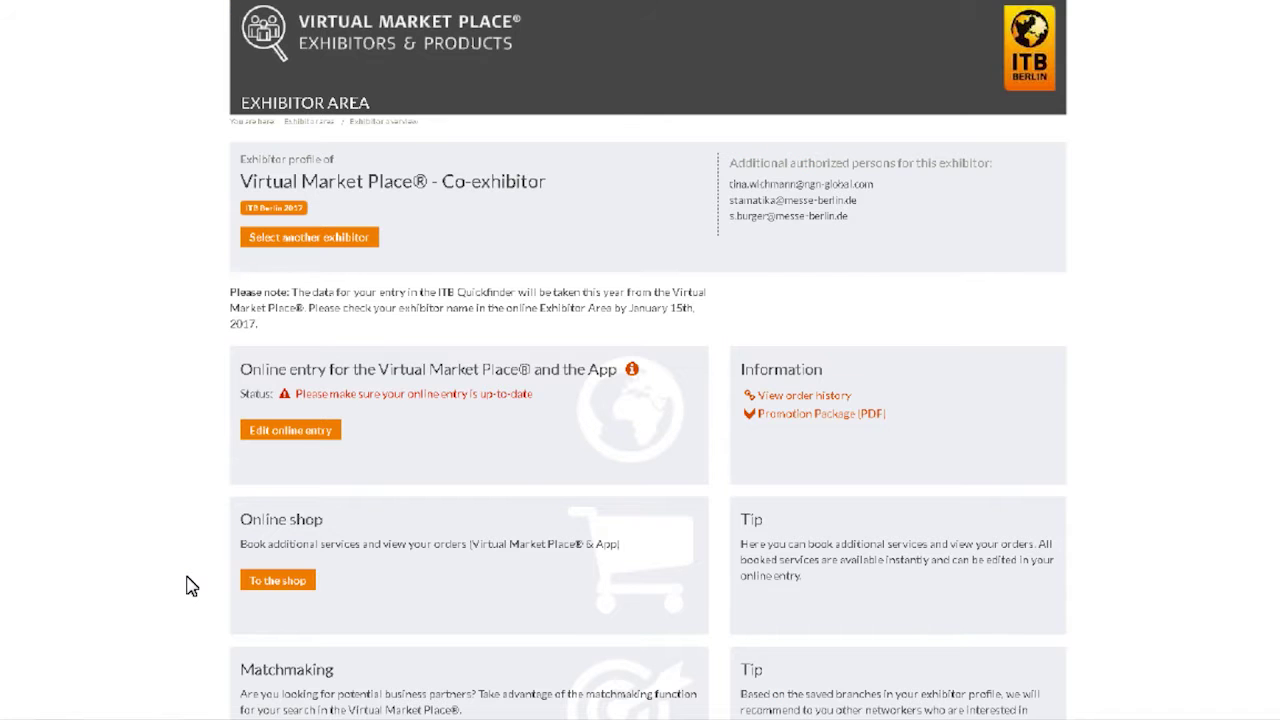
Open the co-exhibitor's online entry and review basic data, logo, branches and destinations
{"action": "left_click", "coordinate": [298, 436]}
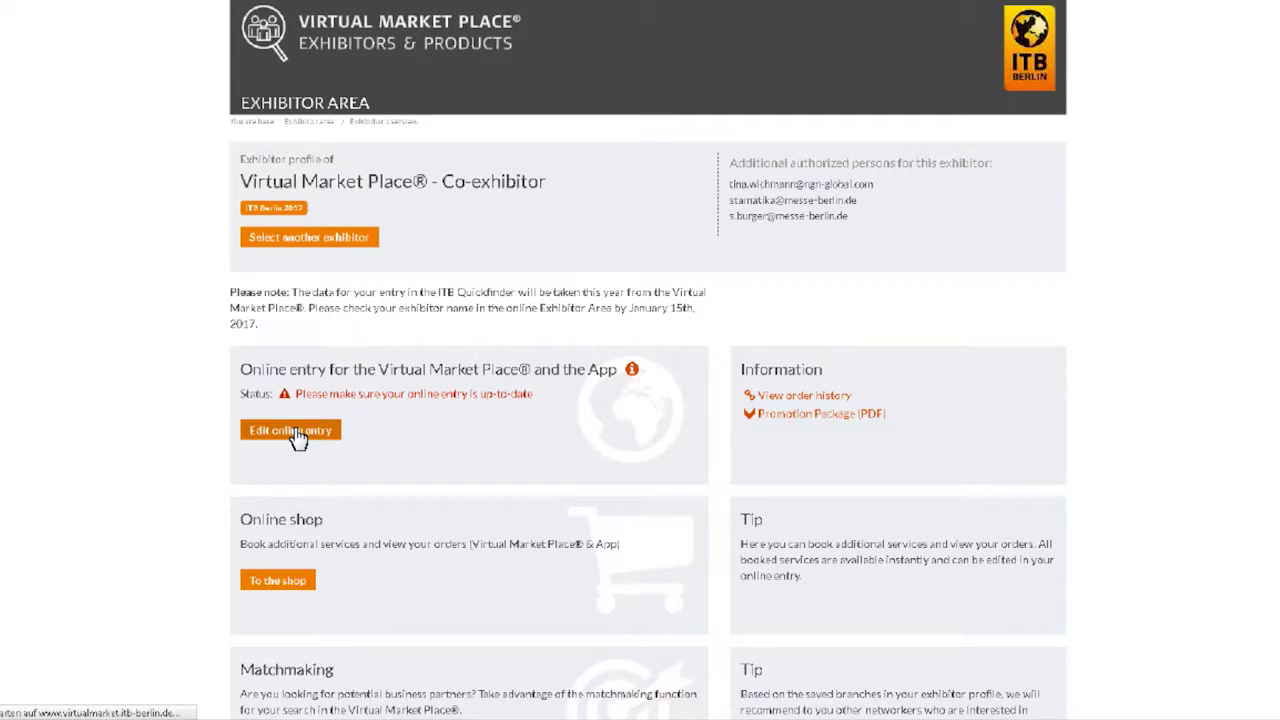
{"action": "scroll", "coordinate": [149, 463], "scroll_direction": "down", "scroll_amount": 5}
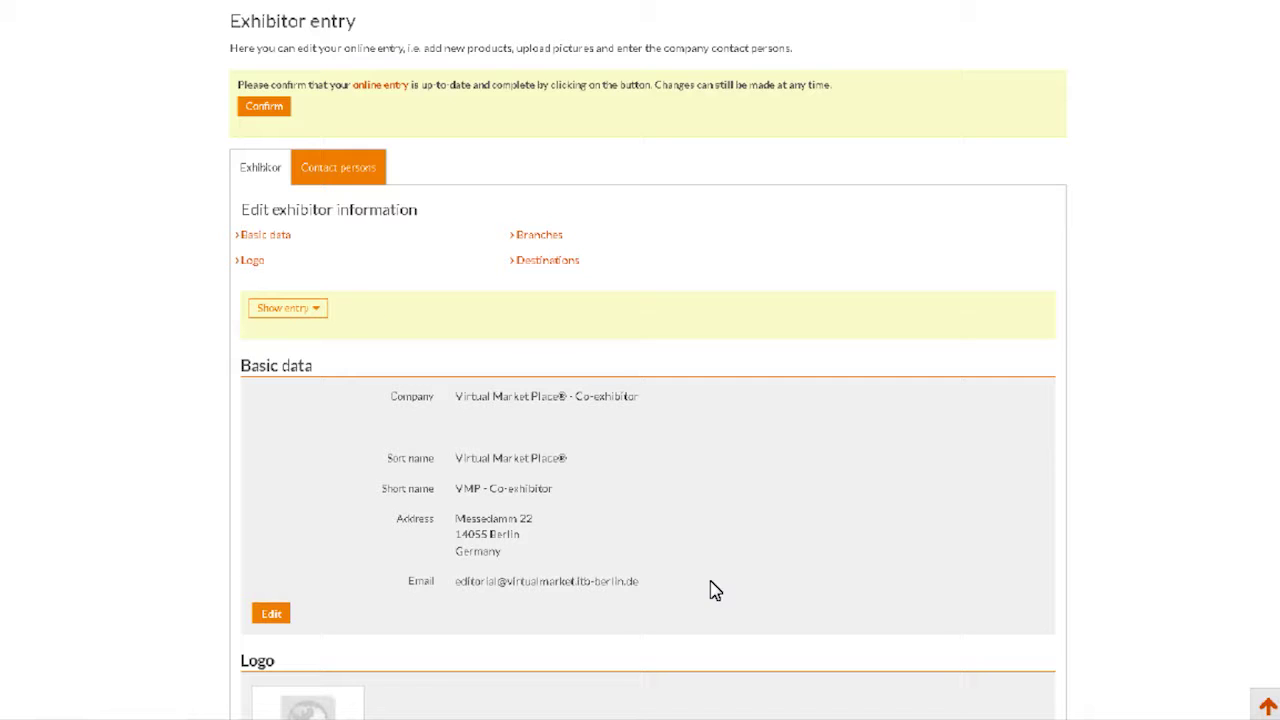
{"action": "scroll", "coordinate": [211, 586], "scroll_direction": "down", "scroll_amount": 3}
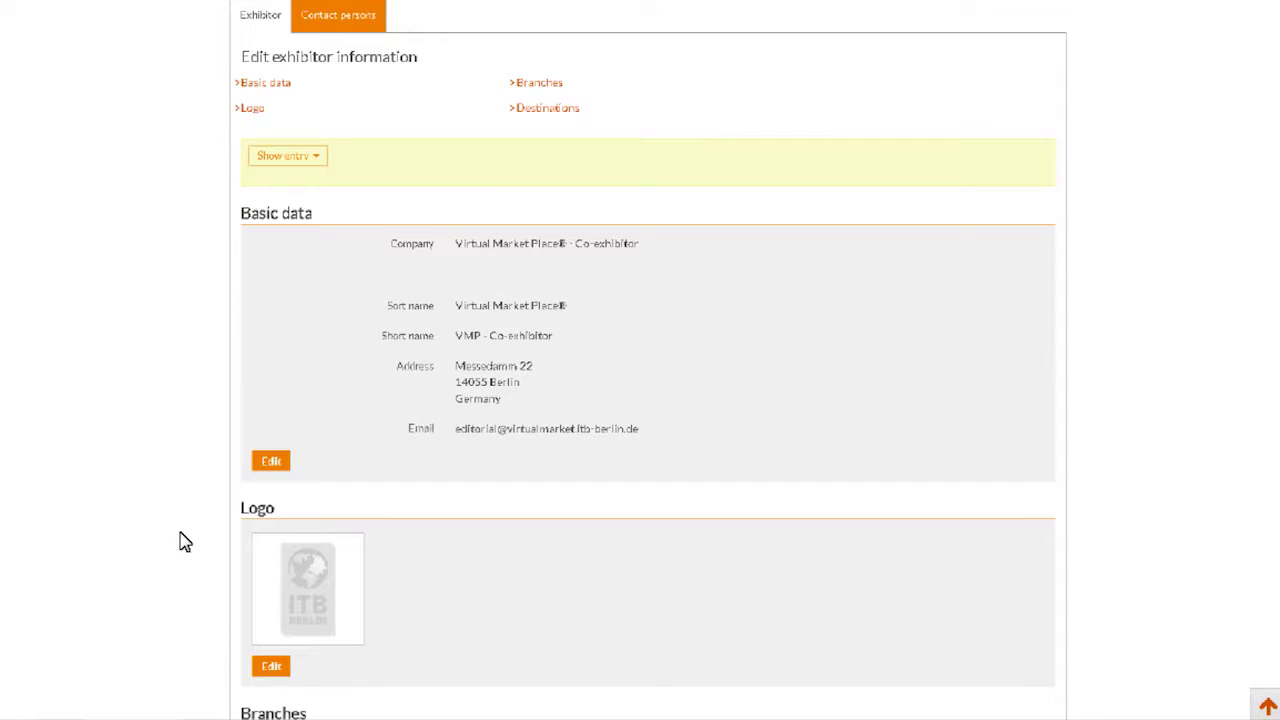
{"action": "scroll", "coordinate": [148, 532], "scroll_direction": "down", "scroll_amount": 4}
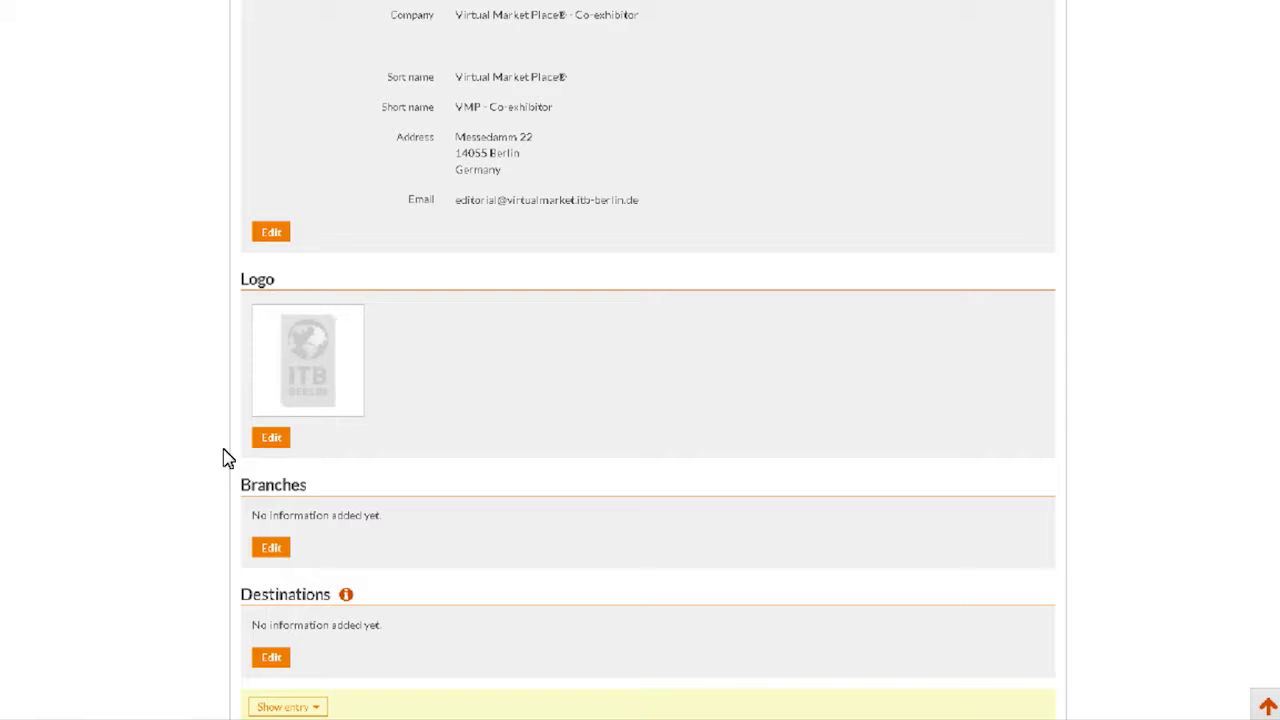
{"action": "scroll", "coordinate": [160, 480], "scroll_direction": "up", "scroll_amount": 3}
{"action": "scroll", "coordinate": [160, 480], "scroll_direction": "up", "scroll_amount": 5}
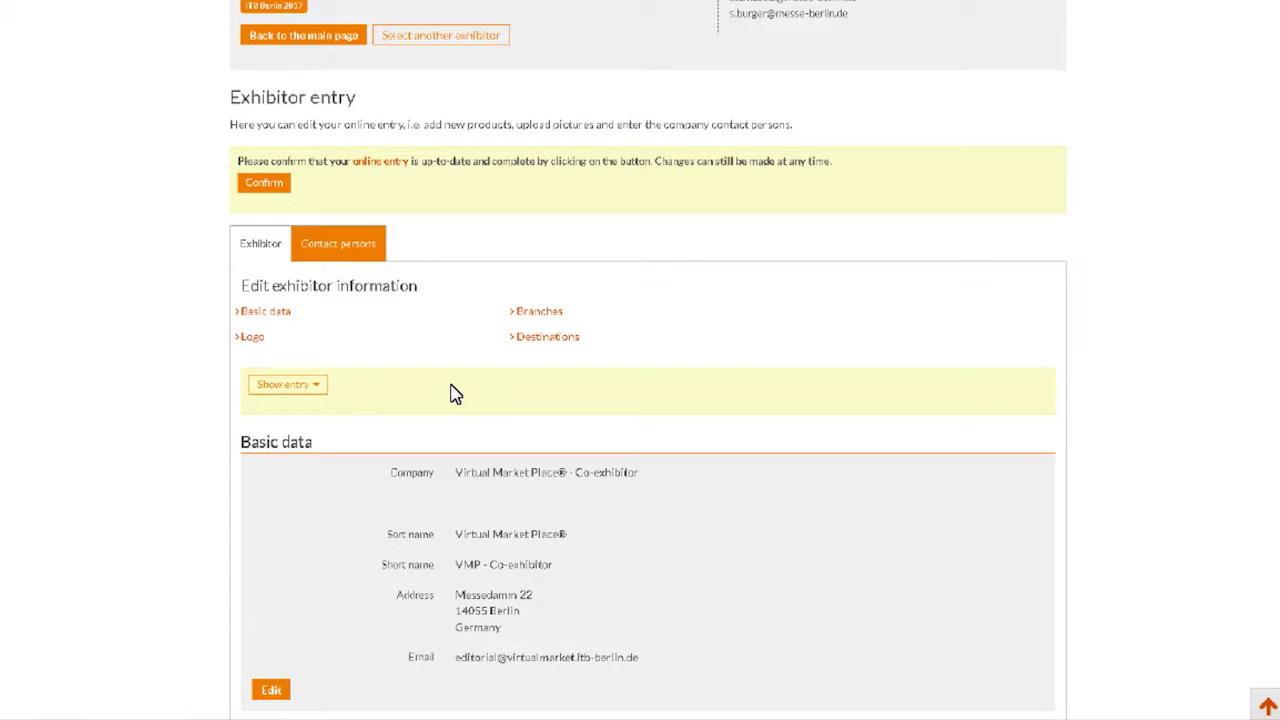
{"action": "scroll", "coordinate": [450, 394], "scroll_direction": "down", "scroll_amount": 1}
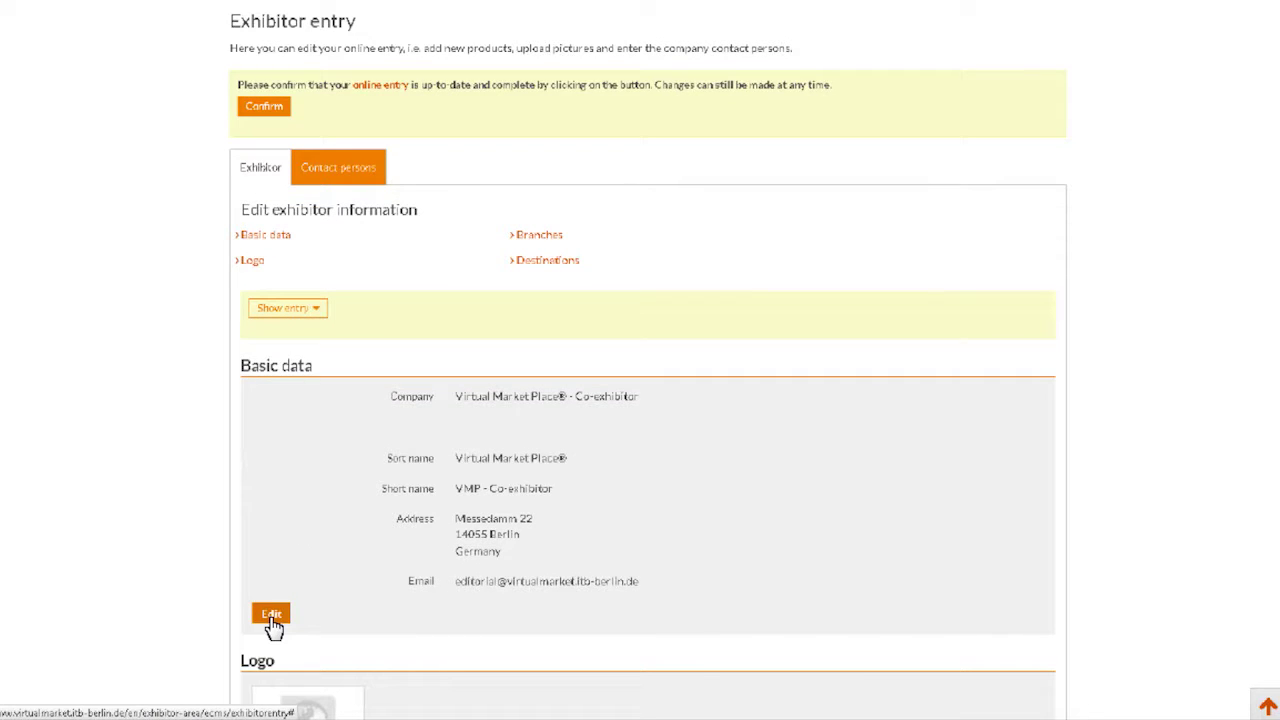
Append ' ITB' to the company name and publish the basic data
{"action": "left_click", "coordinate": [279, 620]}
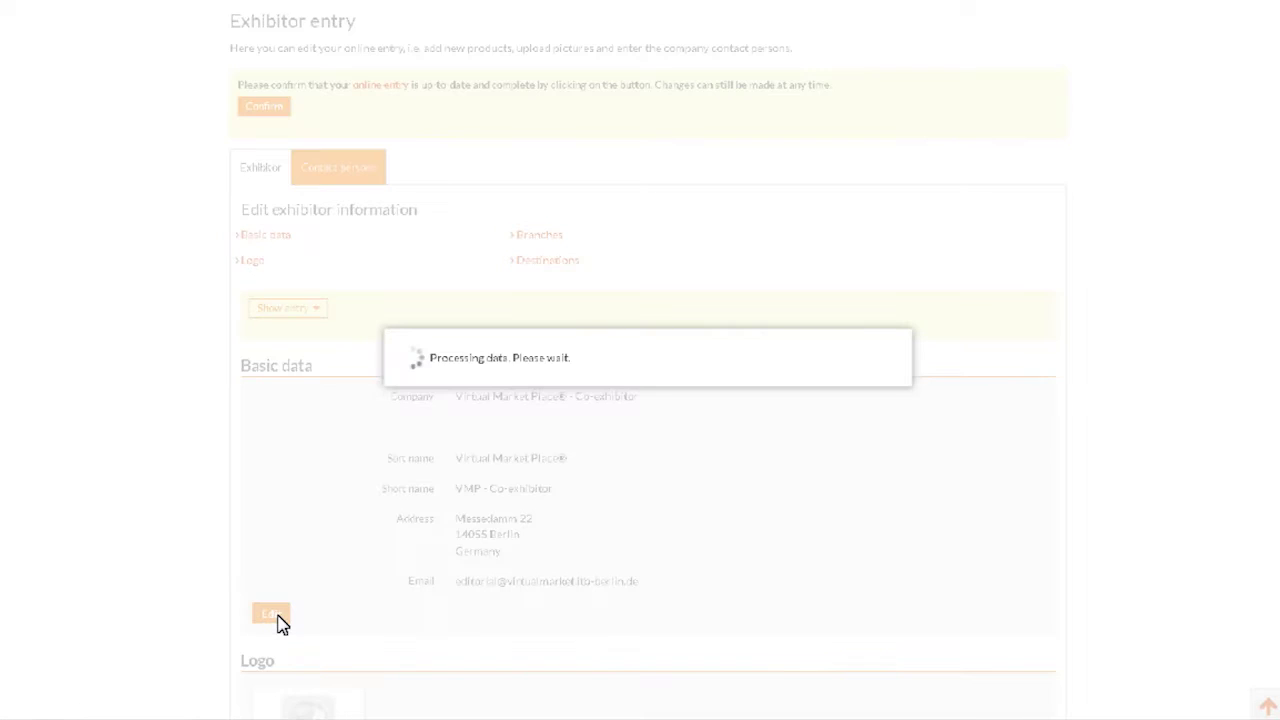
{"action": "left_click", "coordinate": [658, 404]}
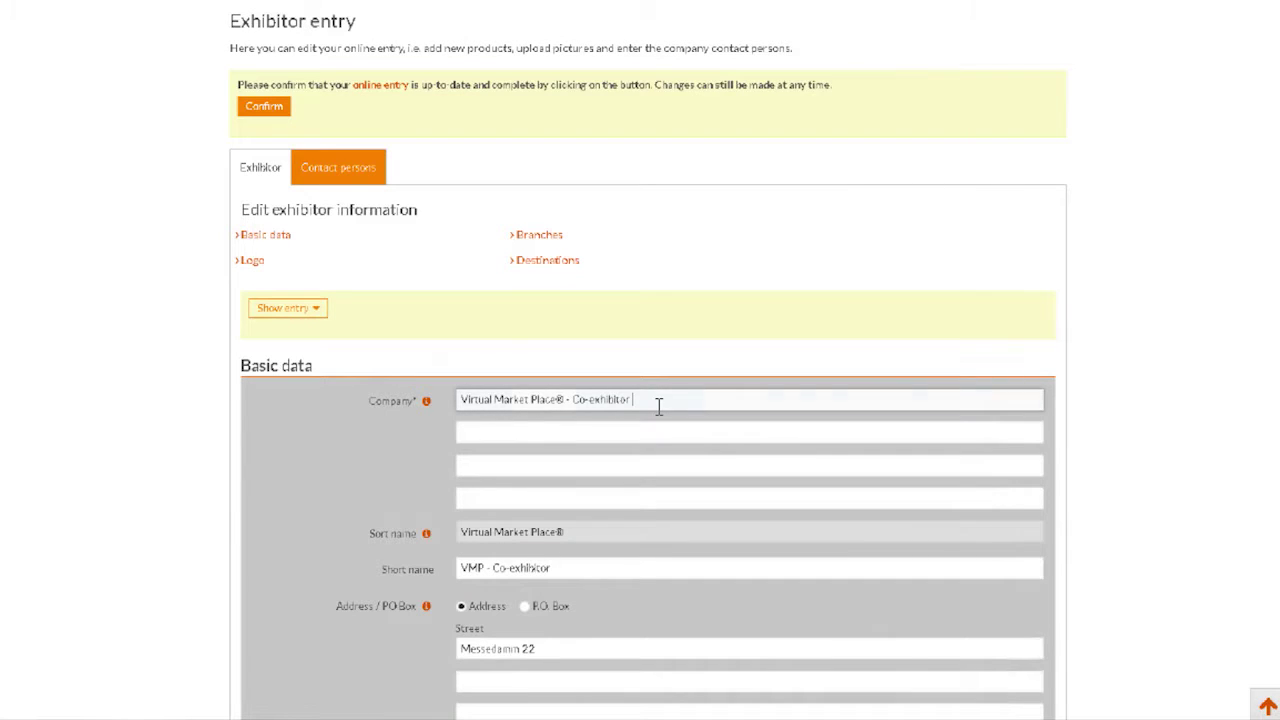
{"action": "type", "text": "ITB"}
{"action": "scroll", "coordinate": [429, 594], "scroll_direction": "down", "scroll_amount": 4}
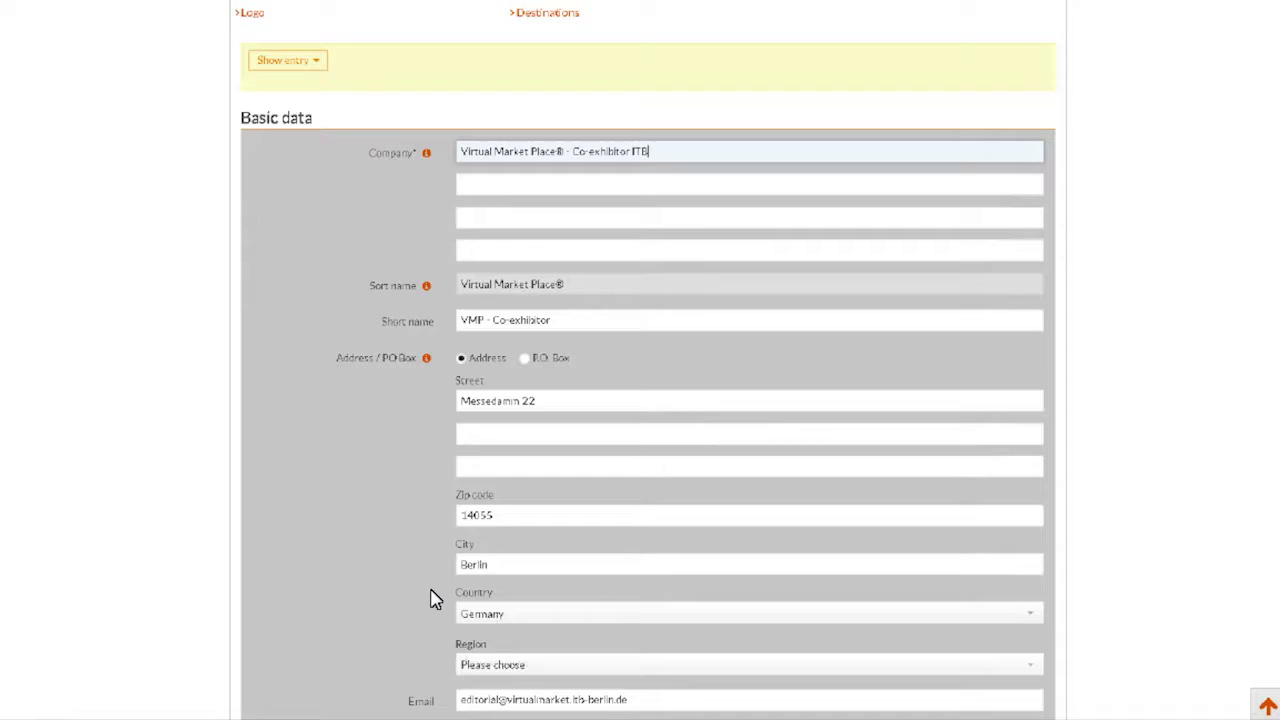
{"action": "left_click", "coordinate": [282, 680]}
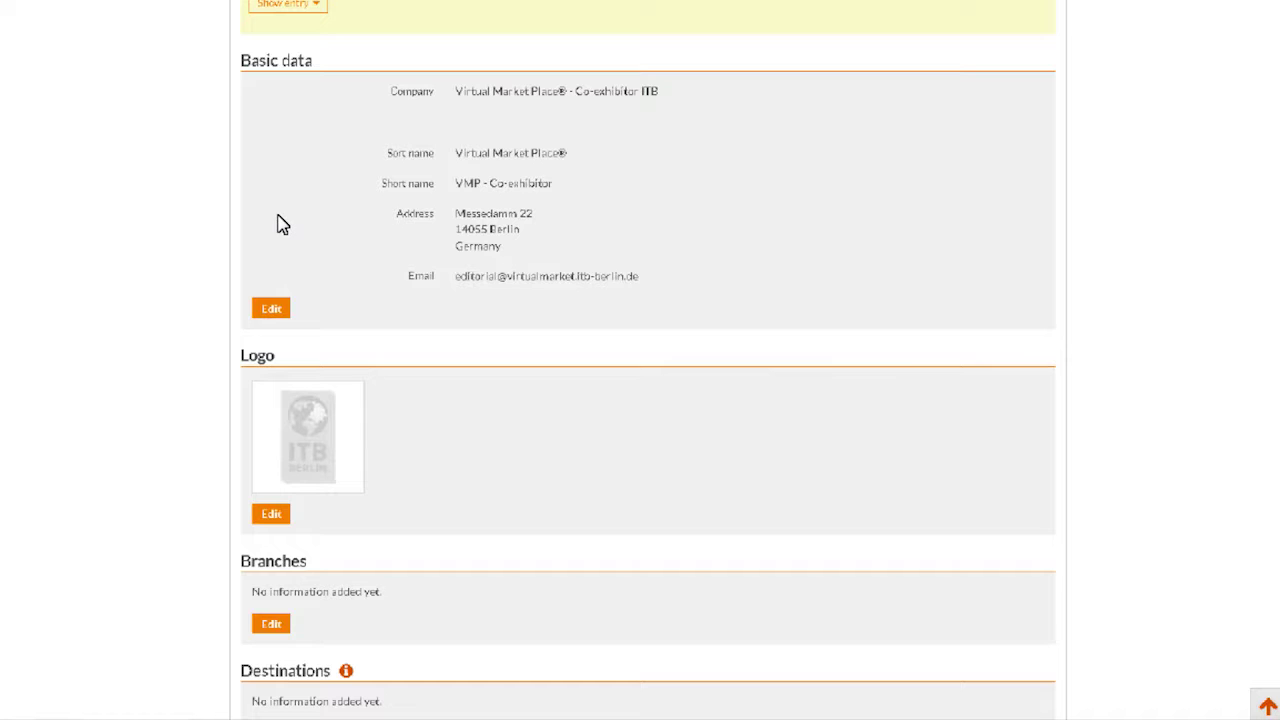
{"action": "scroll", "coordinate": [280, 224], "scroll_direction": "down", "scroll_amount": 1}
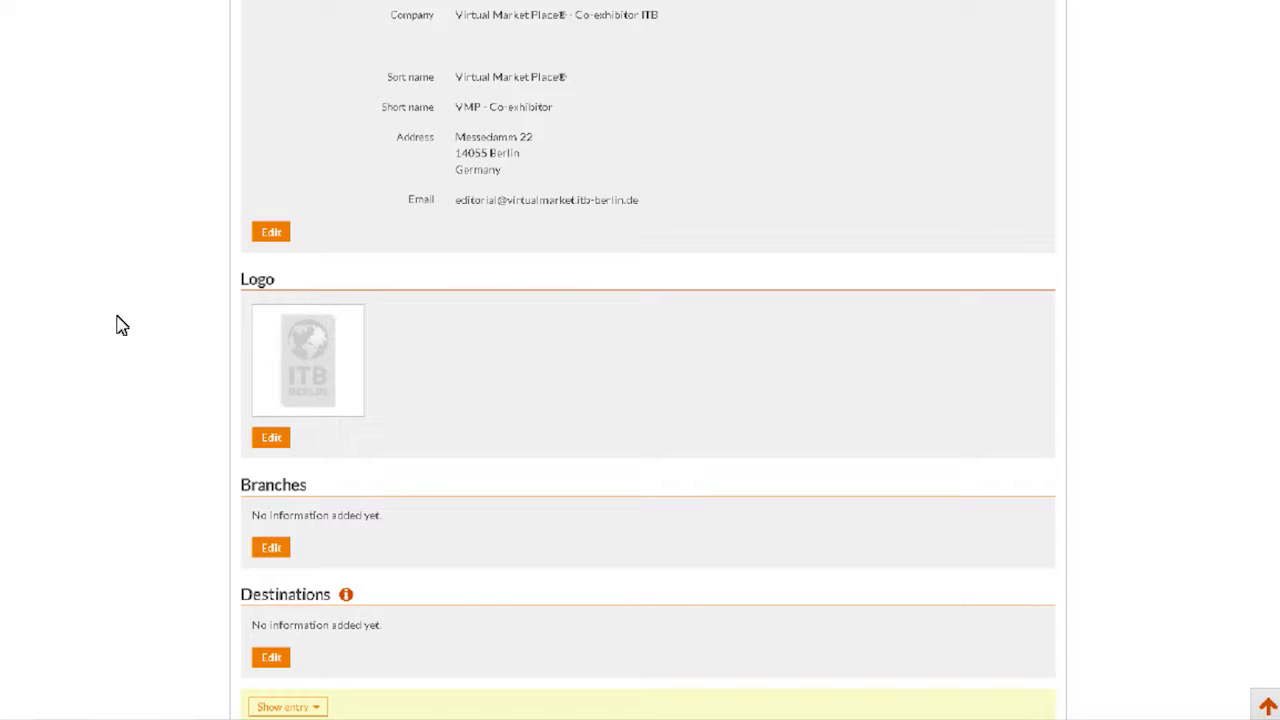
Select Adventure Travel under Branches and publish it
{"action": "scroll", "coordinate": [166, 494], "scroll_direction": "down", "scroll_amount": 2}
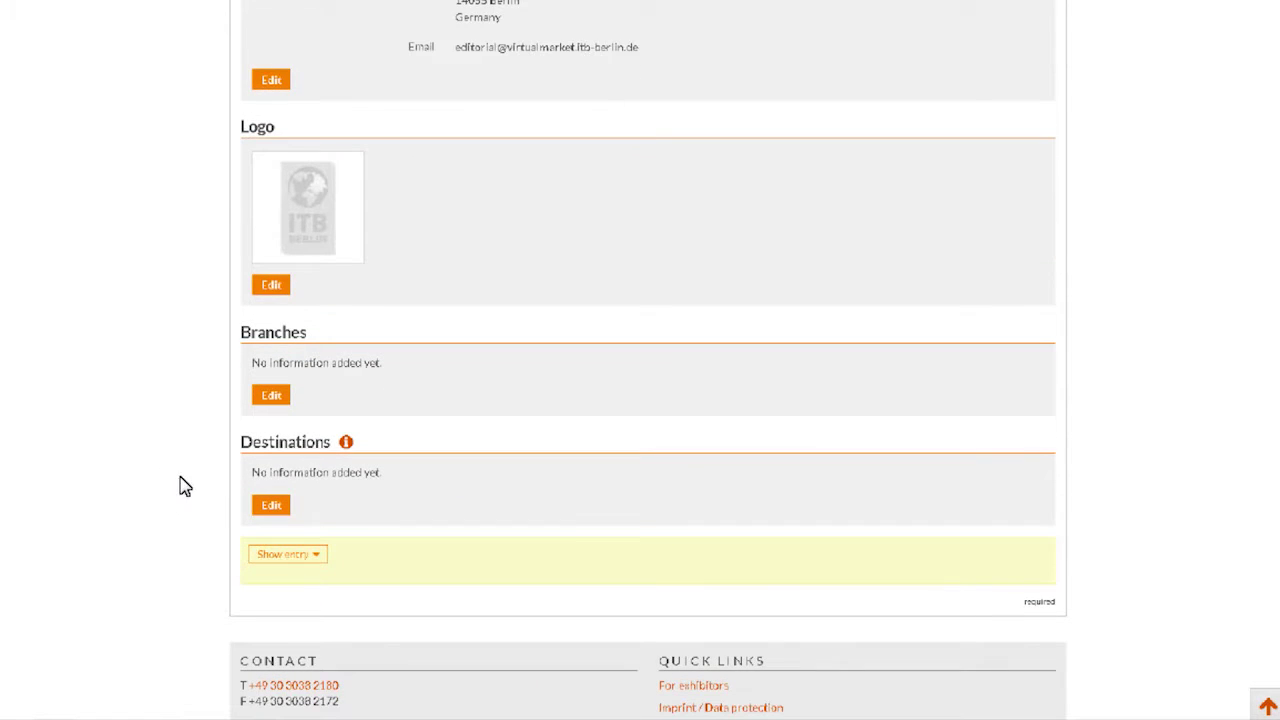
{"action": "left_click", "coordinate": [271, 397]}
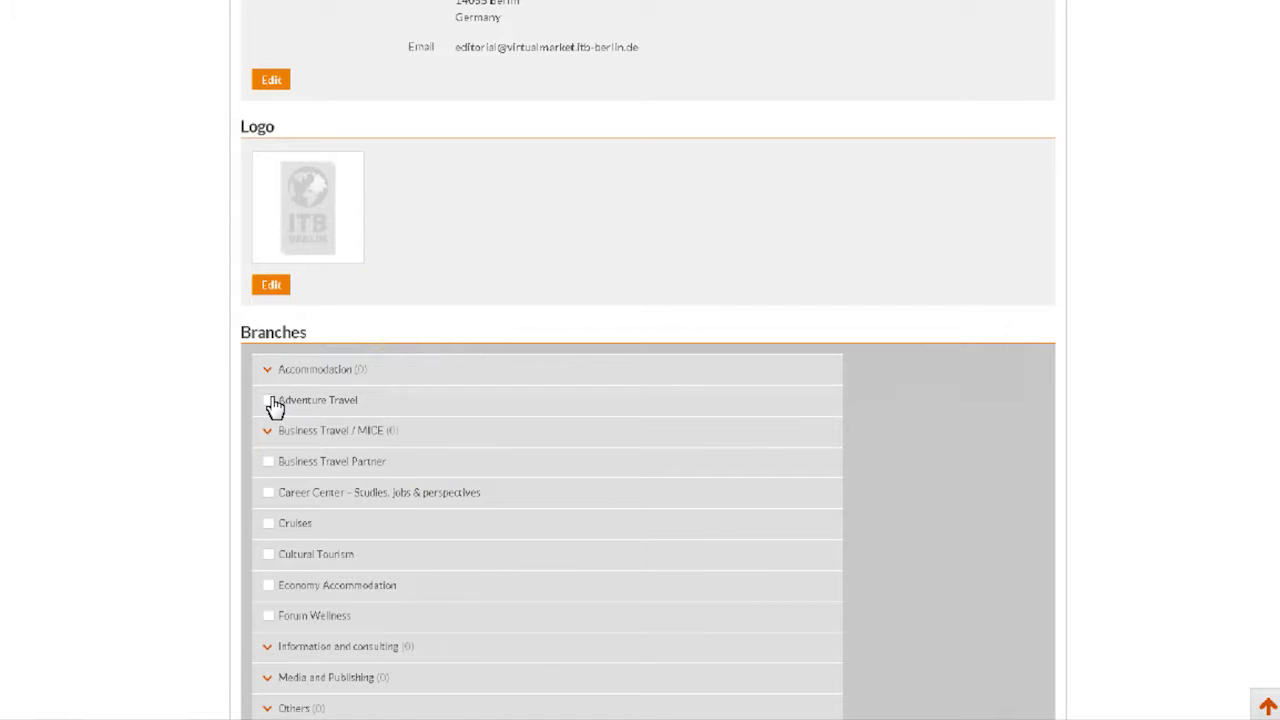
{"action": "left_click", "coordinate": [269, 403]}
{"action": "scroll", "coordinate": [140, 490], "scroll_direction": "down", "scroll_amount": 4}
{"action": "scroll", "coordinate": [224, 680], "scroll_direction": "down", "scroll_amount": 1}
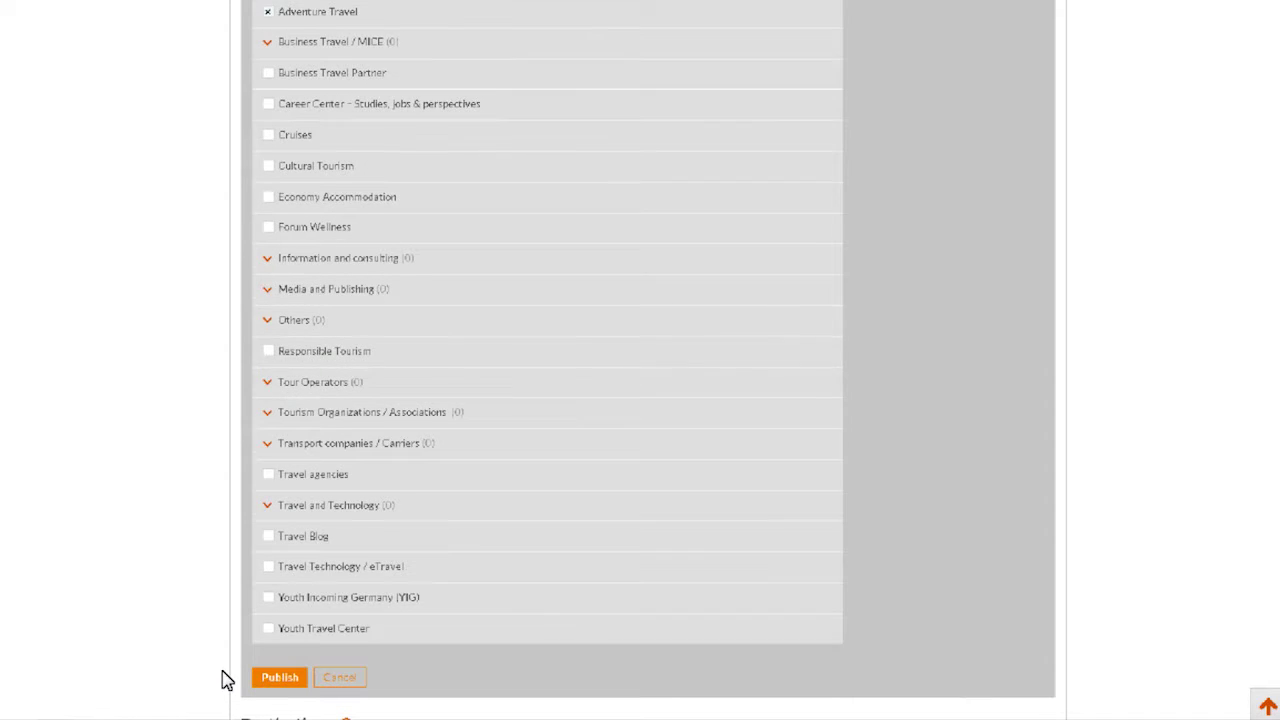
{"action": "left_click", "coordinate": [280, 612]}
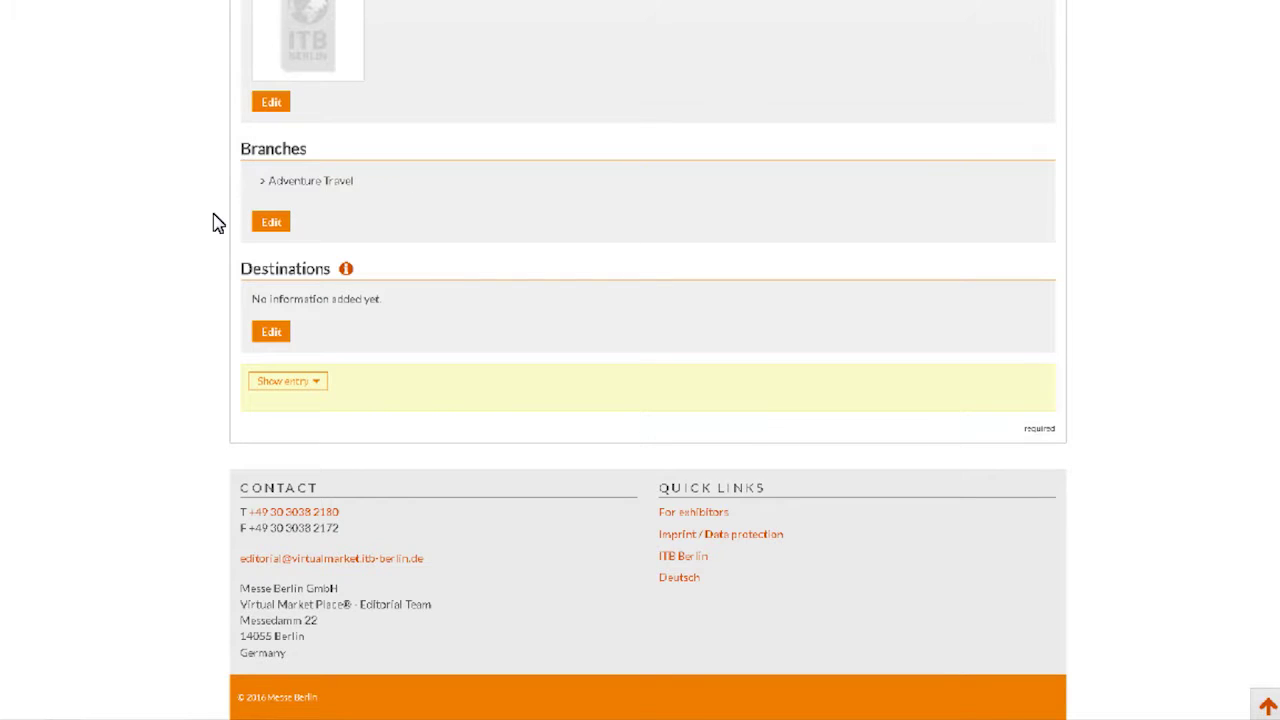
Set the destinations to all European countries and publish them
{"action": "left_click", "coordinate": [265, 337]}
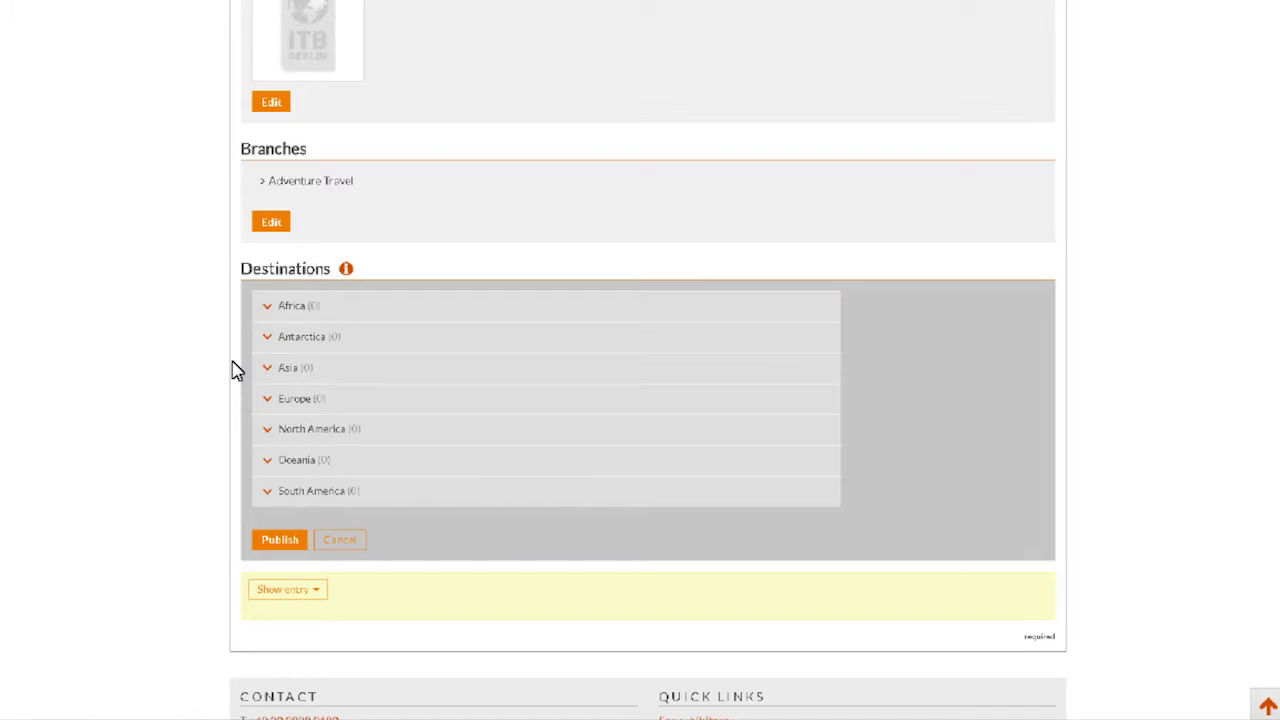
{"action": "left_click", "coordinate": [268, 404]}
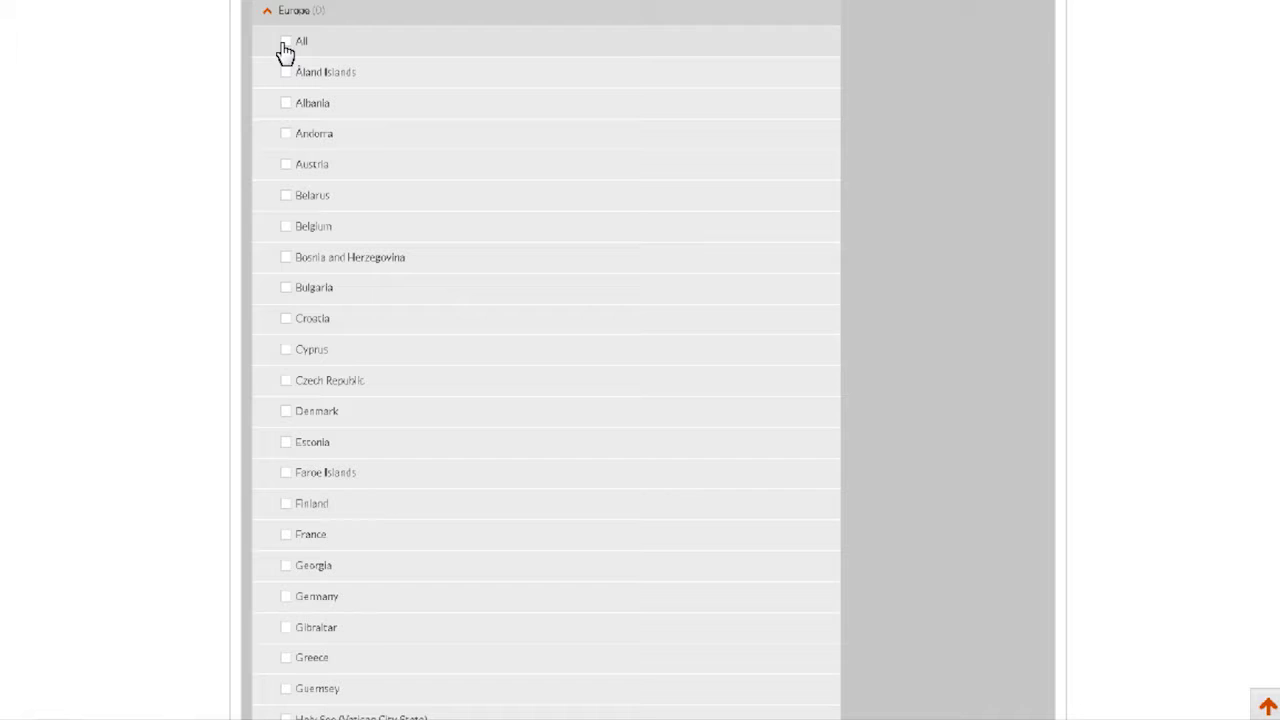
{"action": "left_click", "coordinate": [285, 42]}
{"action": "scroll", "coordinate": [185, 260], "scroll_direction": "down", "scroll_amount": 3}
{"action": "scroll", "coordinate": [193, 292], "scroll_direction": "down", "scroll_amount": 1}
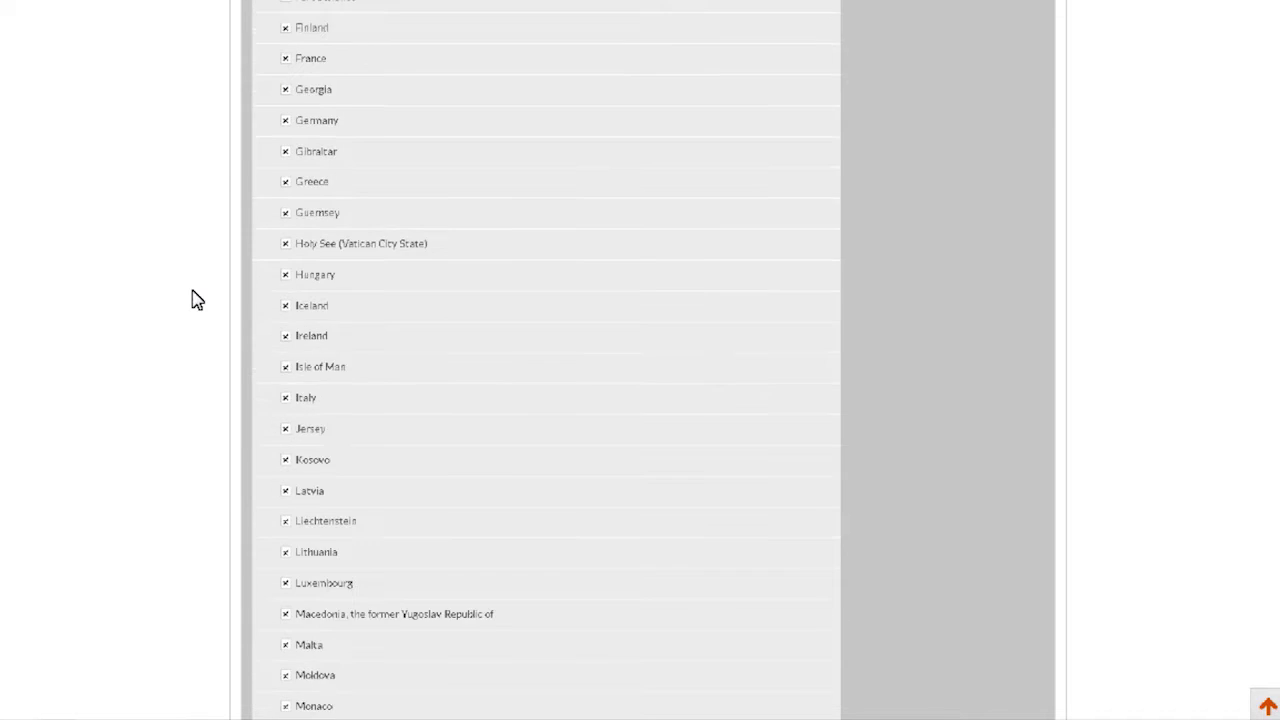
{"action": "scroll", "coordinate": [220, 350], "scroll_direction": "down", "scroll_amount": 5}
{"action": "scroll", "coordinate": [244, 402], "scroll_direction": "down", "scroll_amount": 4}
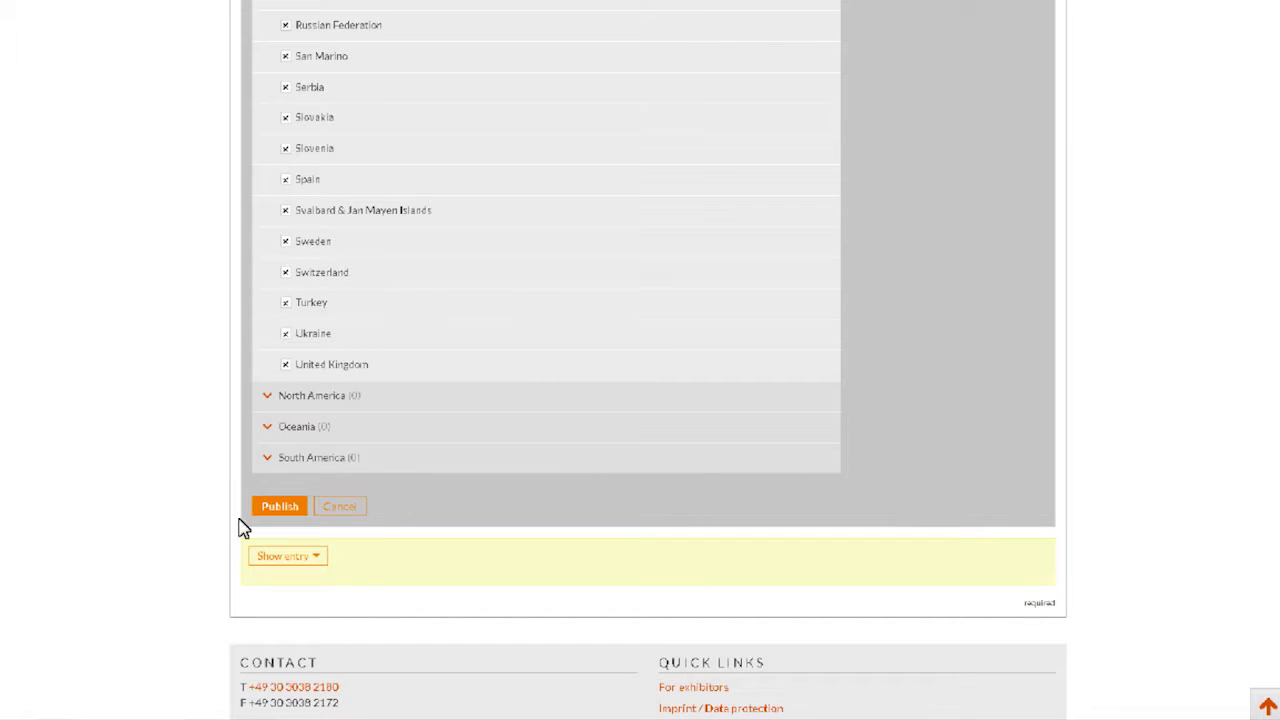
{"action": "left_click", "coordinate": [278, 511]}
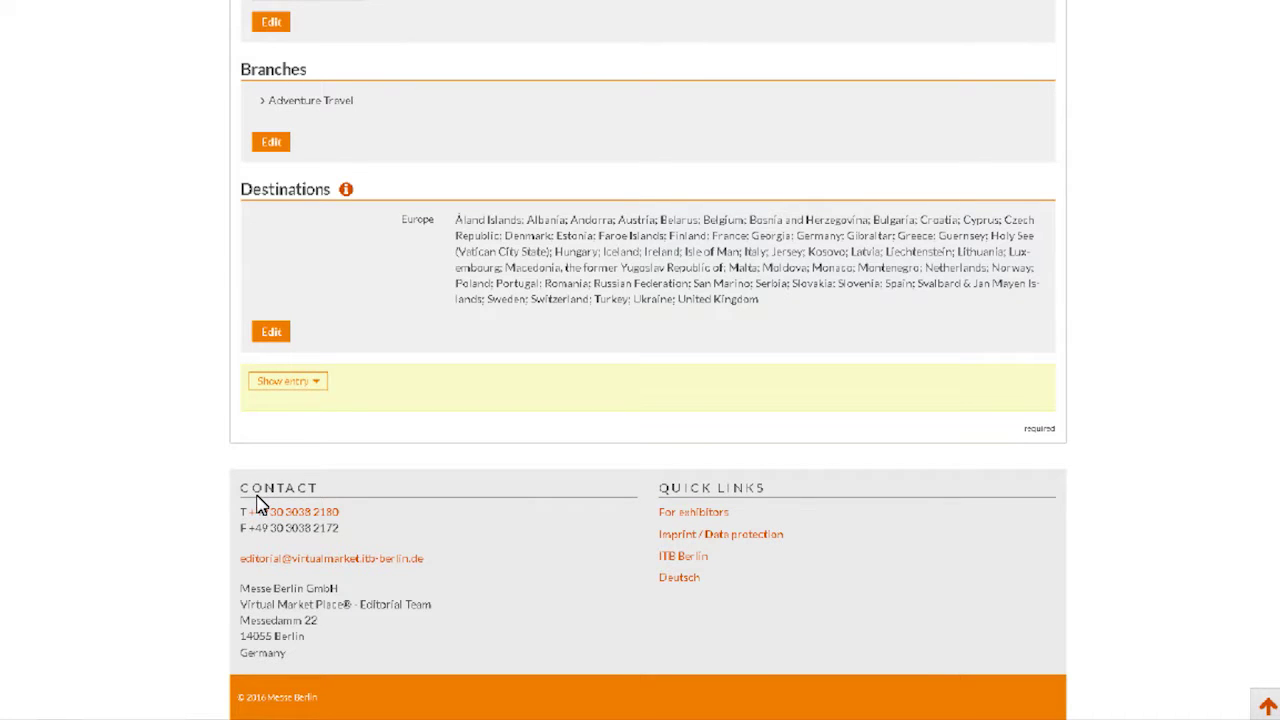
Scroll back up through the updated exhibitor entry
{"action": "scroll", "coordinate": [729, 237], "scroll_direction": "up", "scroll_amount": 1}
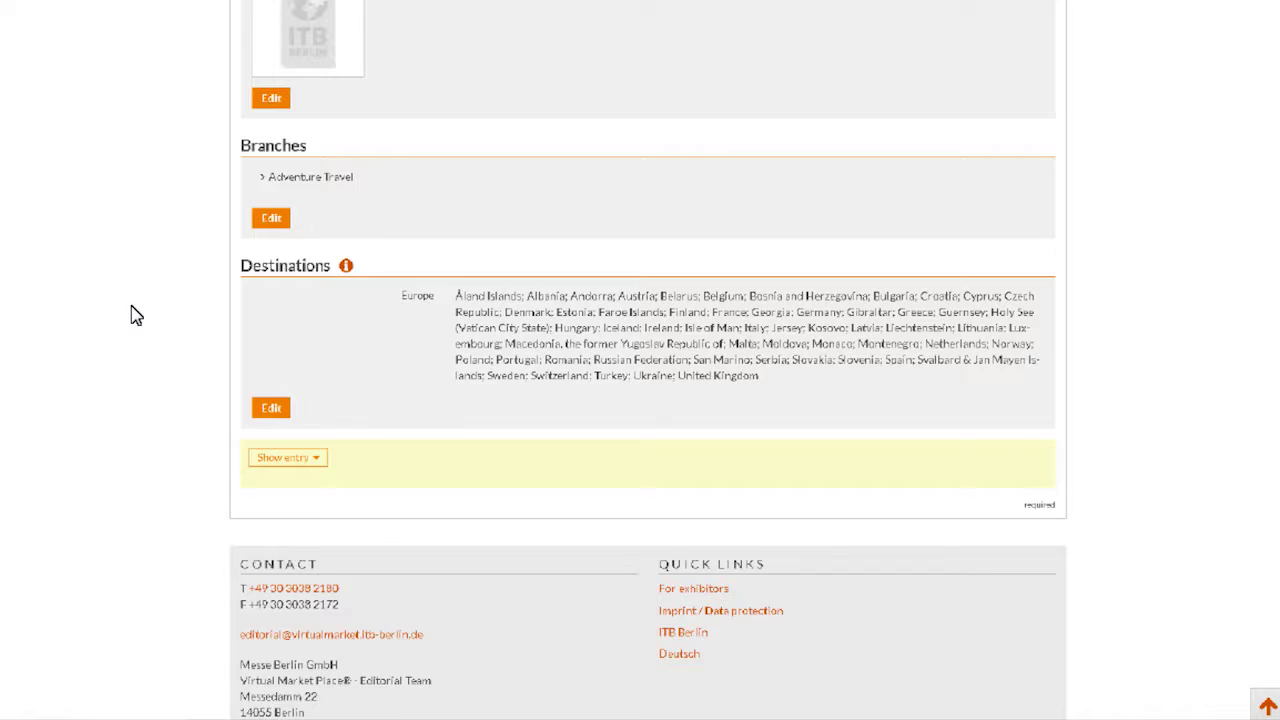
{"action": "scroll", "coordinate": [137, 315], "scroll_direction": "up", "scroll_amount": 1}
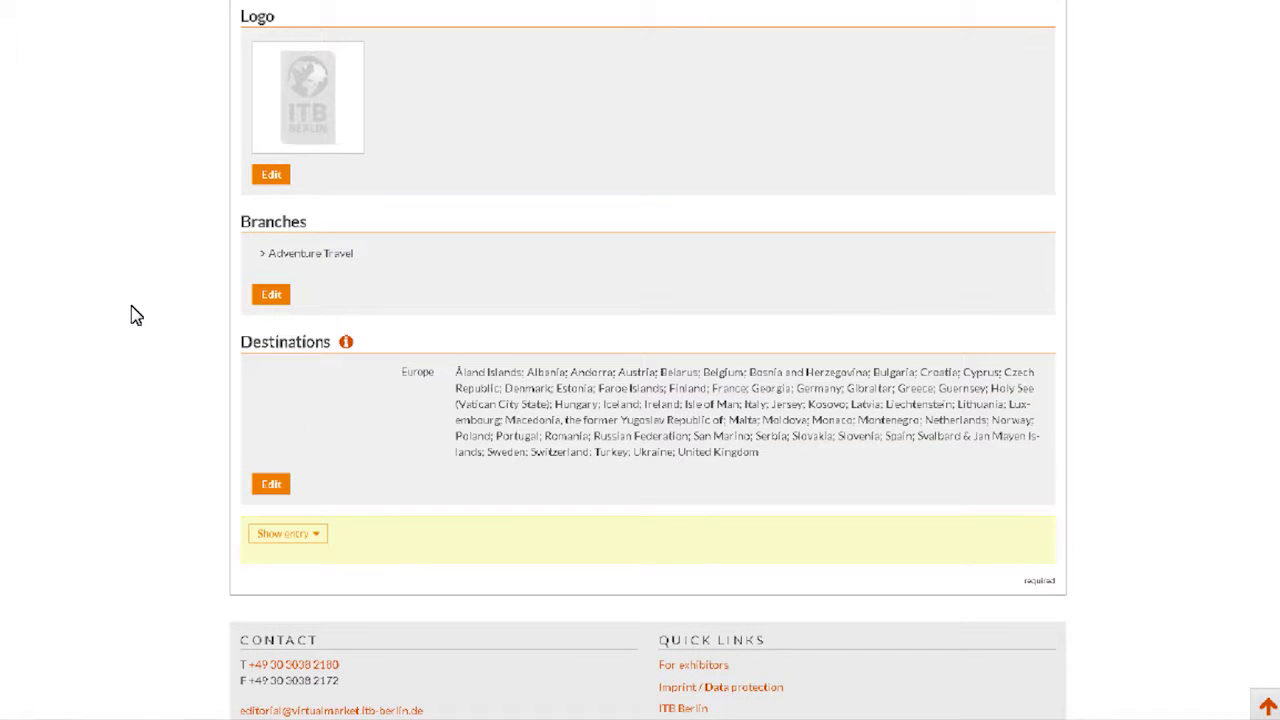
{"action": "scroll", "coordinate": [137, 315], "scroll_direction": "up", "scroll_amount": 5}
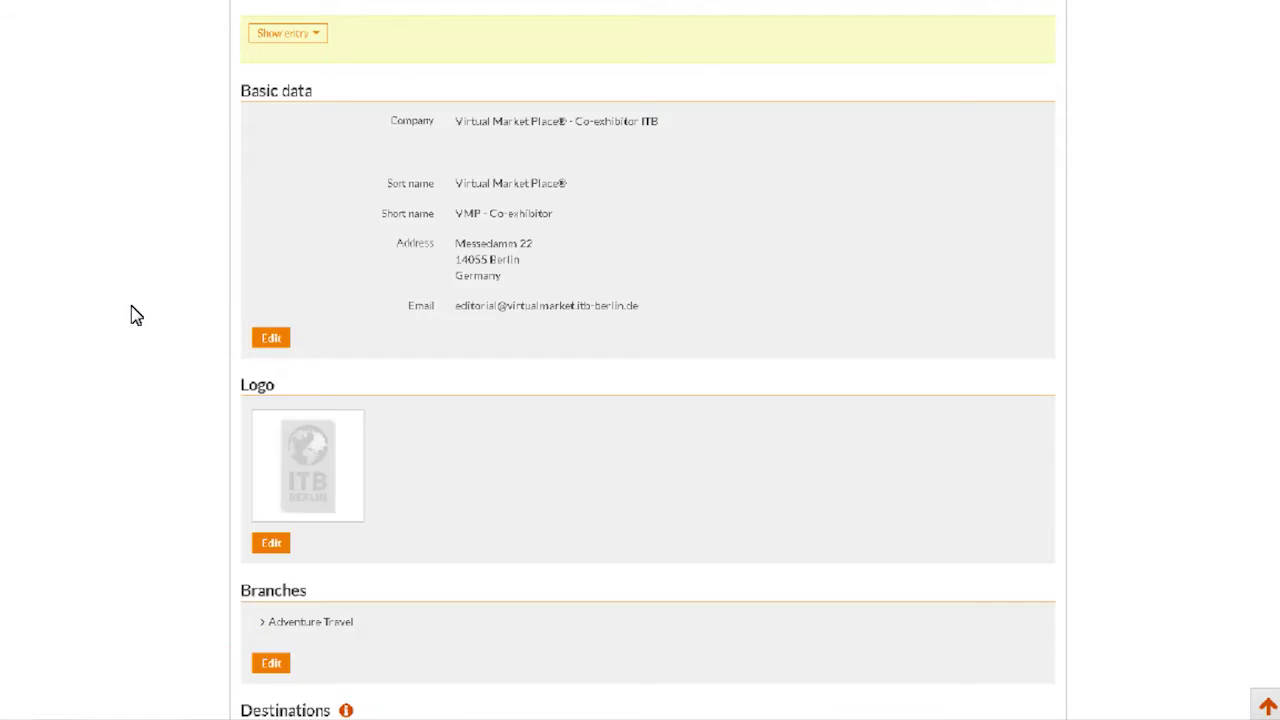
{"action": "scroll", "coordinate": [137, 315], "scroll_direction": "up", "scroll_amount": 5}
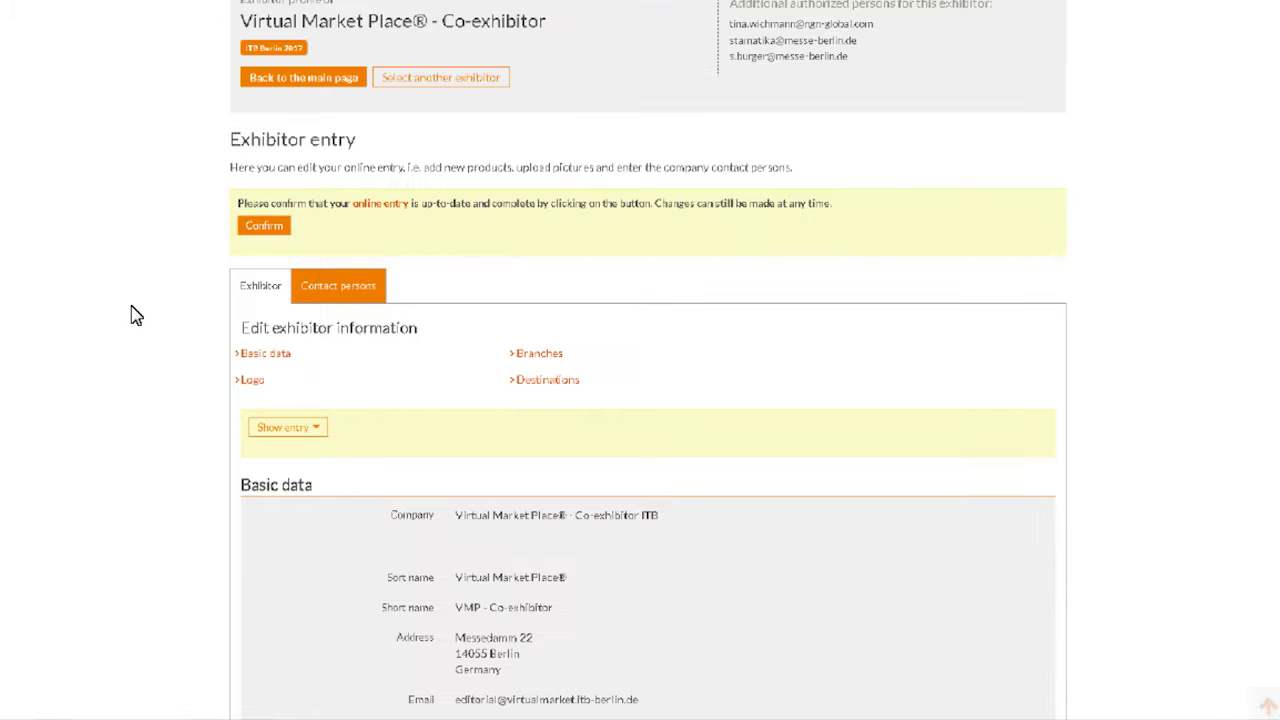
Start a new contact person, then confirm the online entry as 'Online entry updated'
{"action": "left_click", "coordinate": [354, 290]}
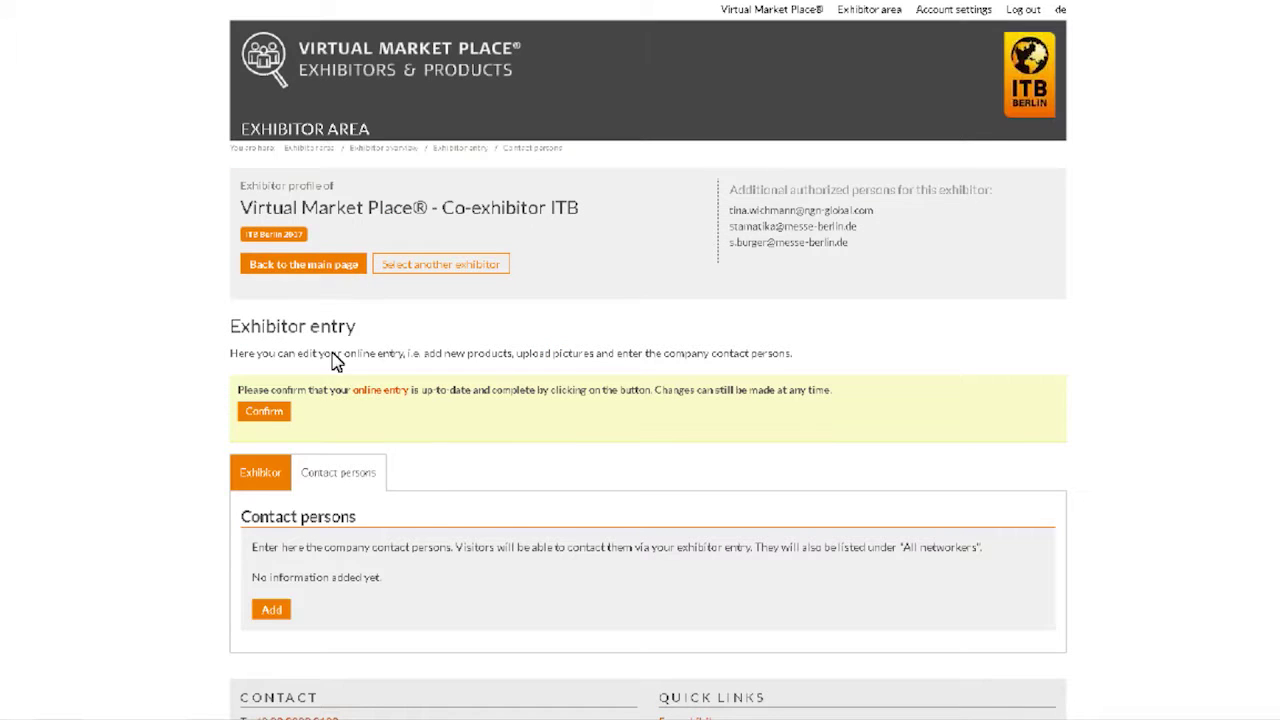
{"action": "scroll", "coordinate": [300, 565], "scroll_direction": "down", "scroll_amount": 1}
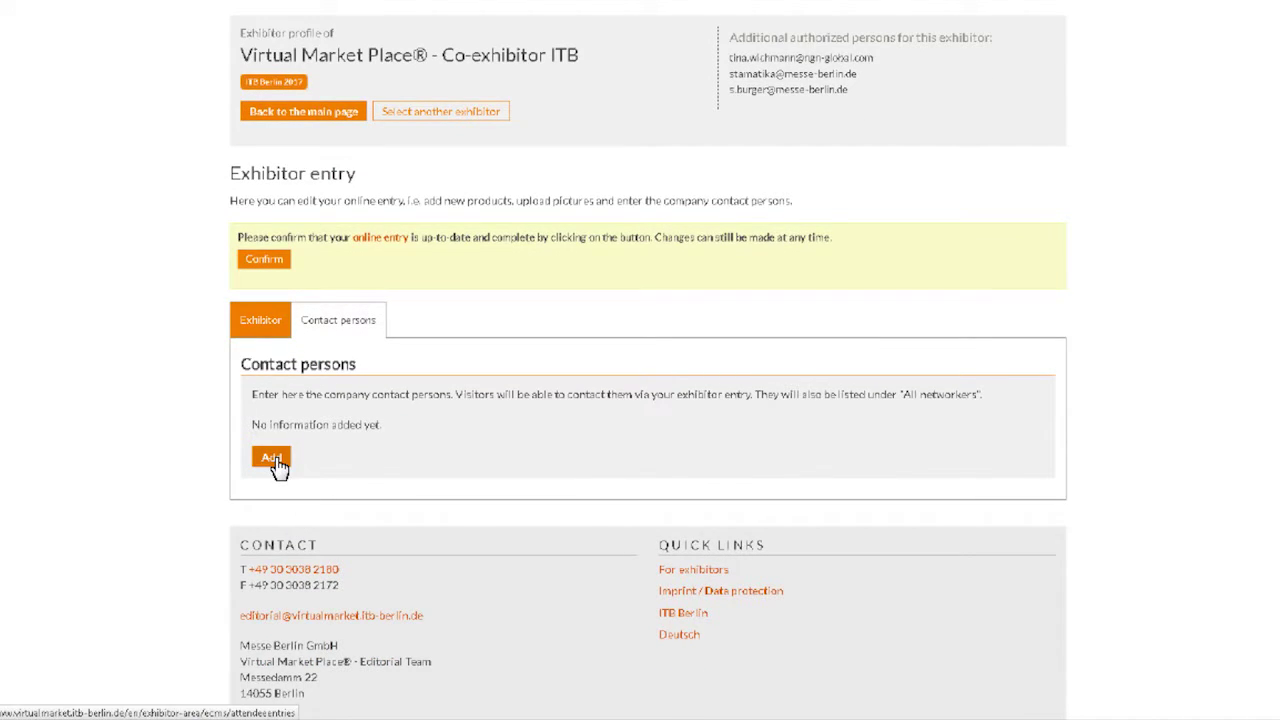
{"action": "left_click", "coordinate": [272, 459]}
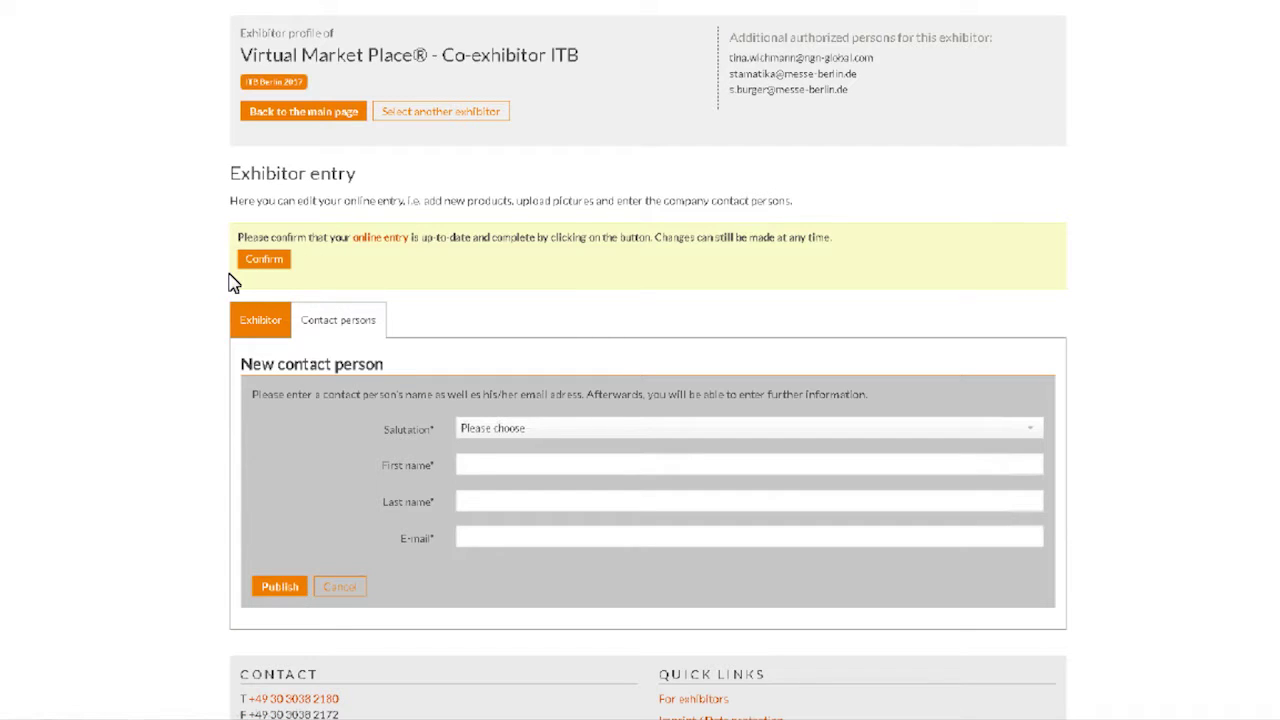
{"action": "left_click", "coordinate": [265, 262]}
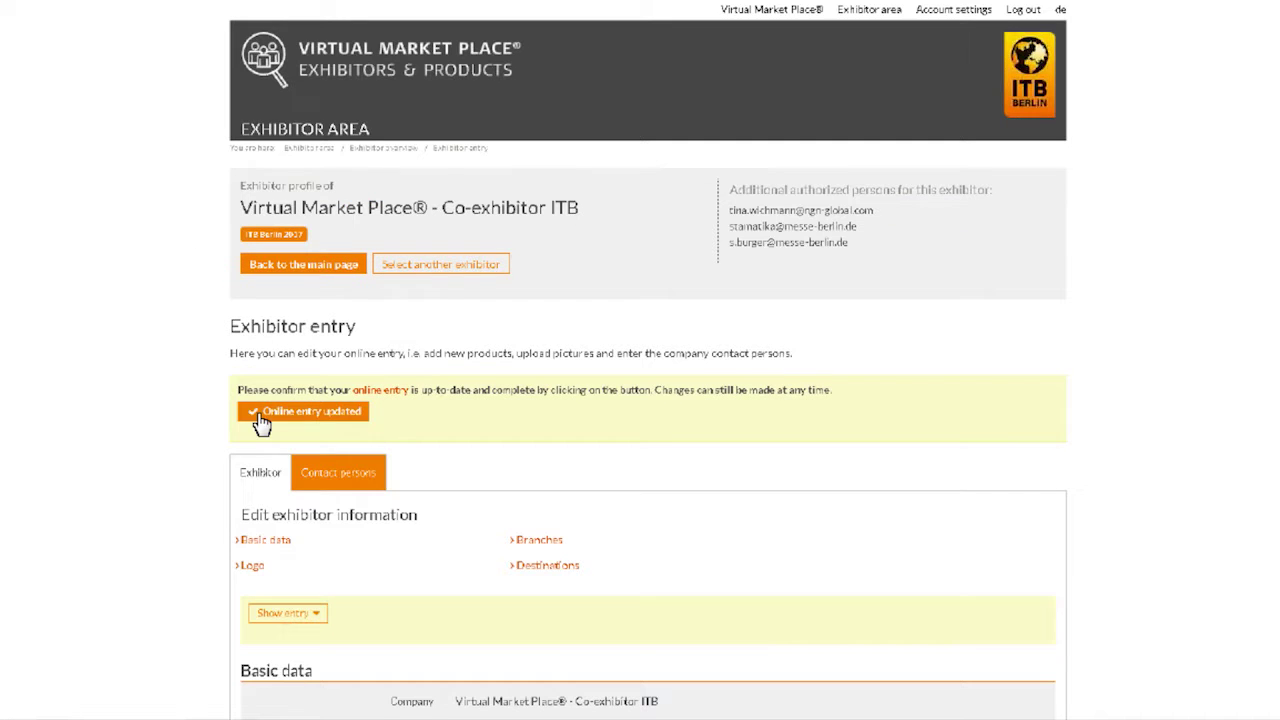
Scroll through the exhibitor entry, still confirmed as up to date
{"action": "scroll", "coordinate": [205, 440], "scroll_direction": "down", "scroll_amount": 1}
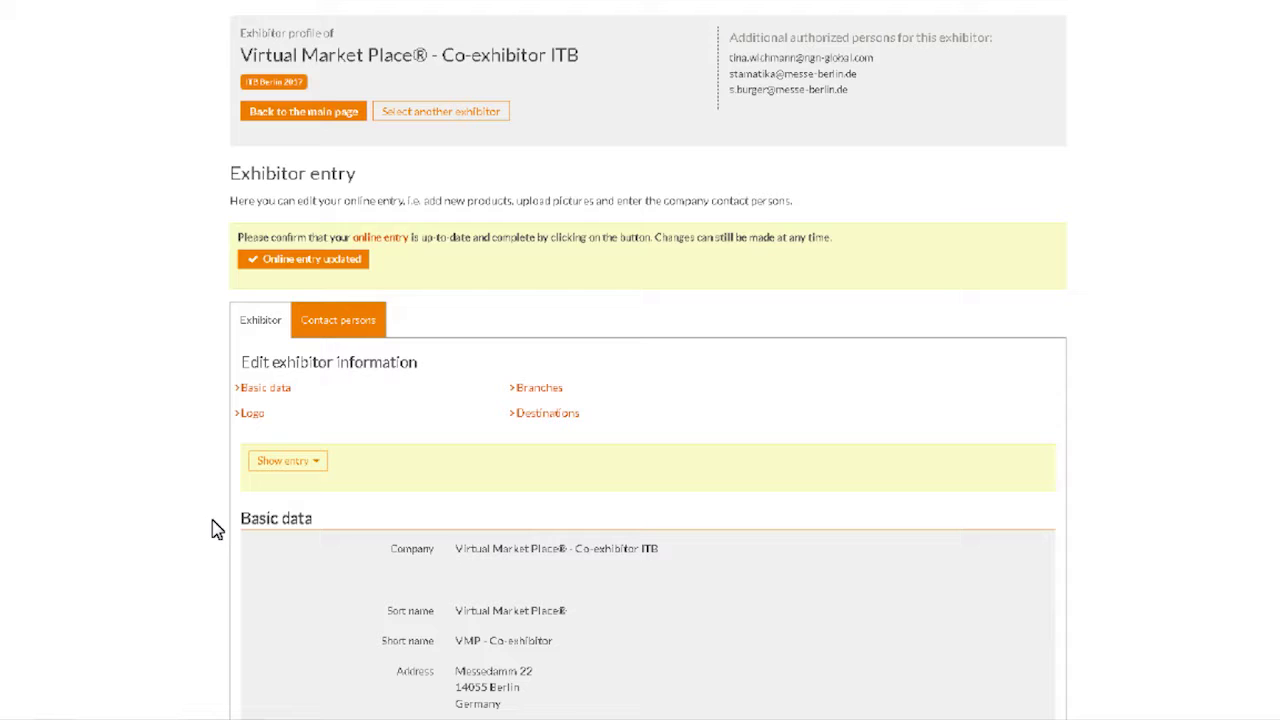
{"action": "scroll", "coordinate": [213, 530], "scroll_direction": "up", "scroll_amount": 2}
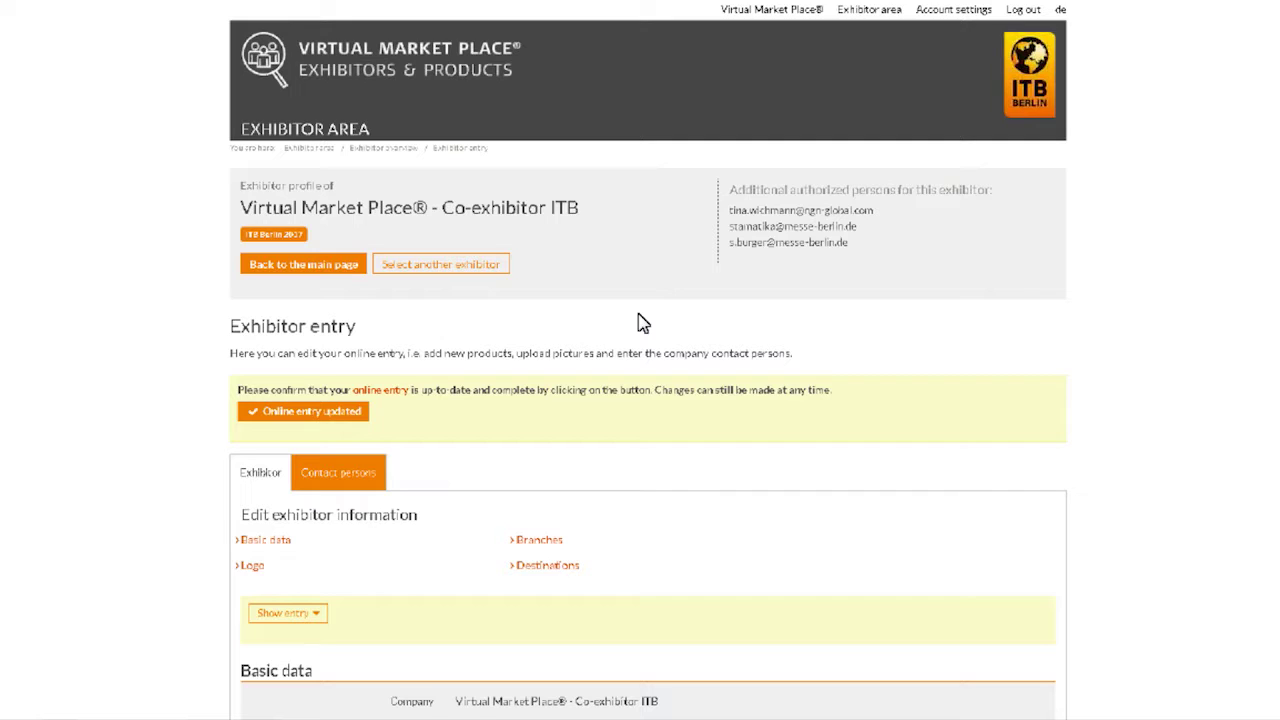
Go to the public For exhibitors page and find 'Editing your media entries & booking upgrades'
{"action": "left_click", "coordinate": [805, 22]}
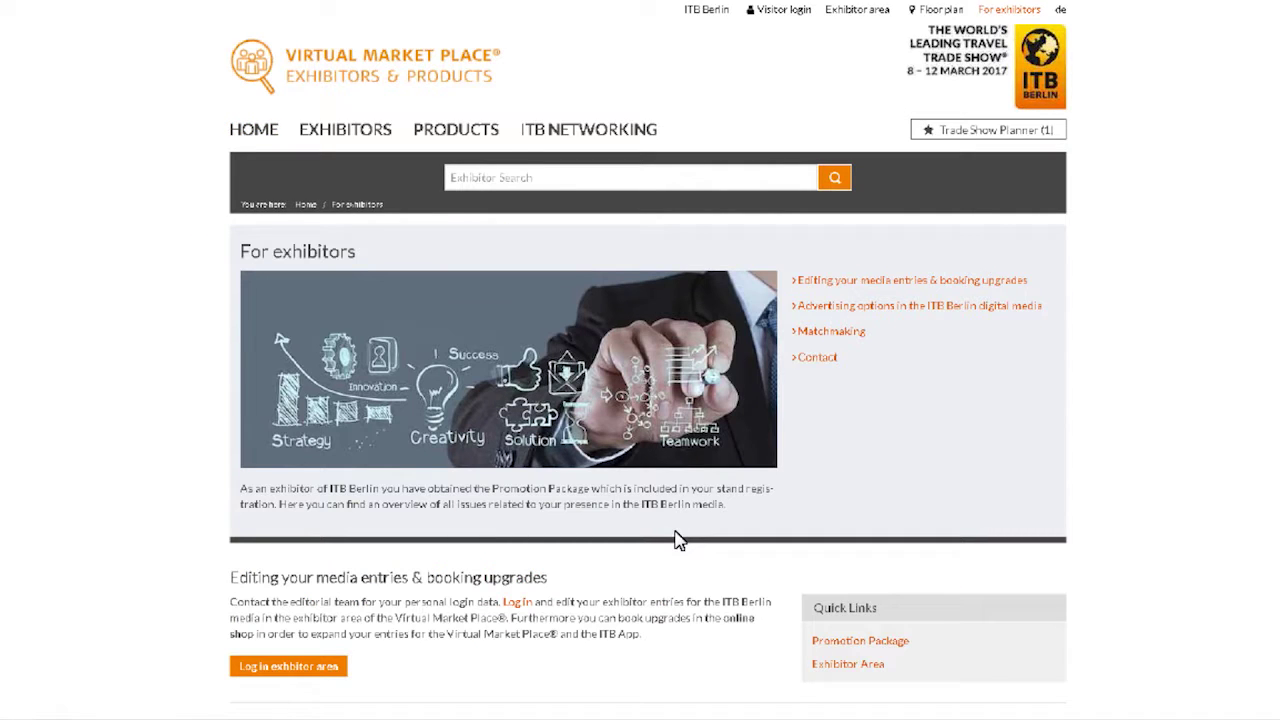
{"action": "scroll", "coordinate": [673, 538], "scroll_direction": "down", "scroll_amount": 3}
{"action": "scroll", "coordinate": [671, 537], "scroll_direction": "down", "scroll_amount": 3}
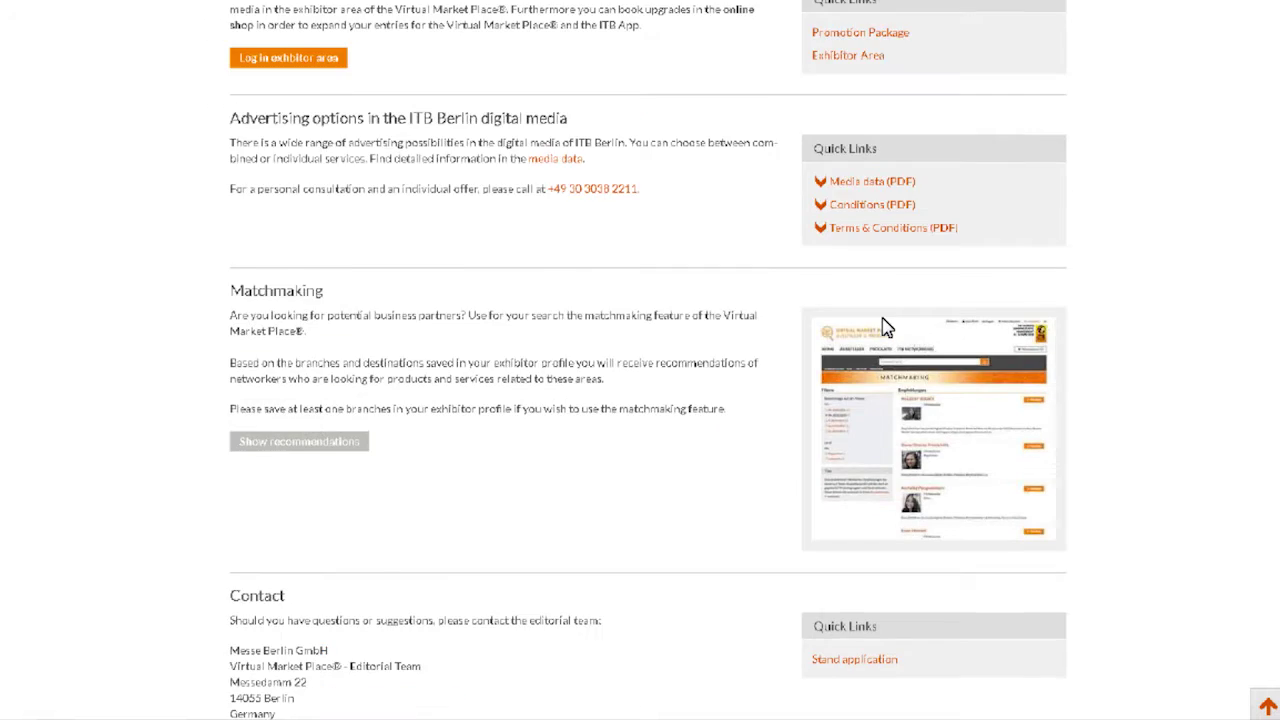
{"action": "scroll", "coordinate": [883, 327], "scroll_direction": "up", "scroll_amount": 1}
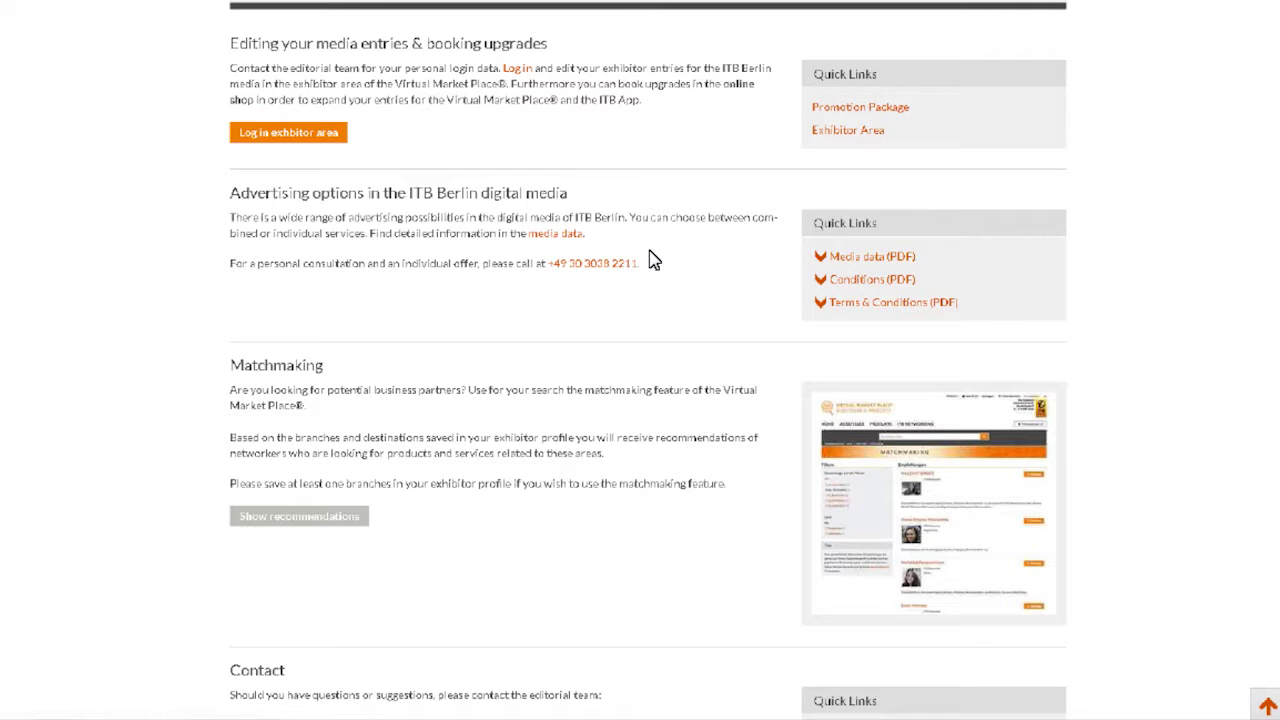
{"action": "scroll", "coordinate": [608, 268], "scroll_direction": "up", "scroll_amount": 1}
{"action": "scroll", "coordinate": [608, 268], "scroll_direction": "up", "scroll_amount": 1}
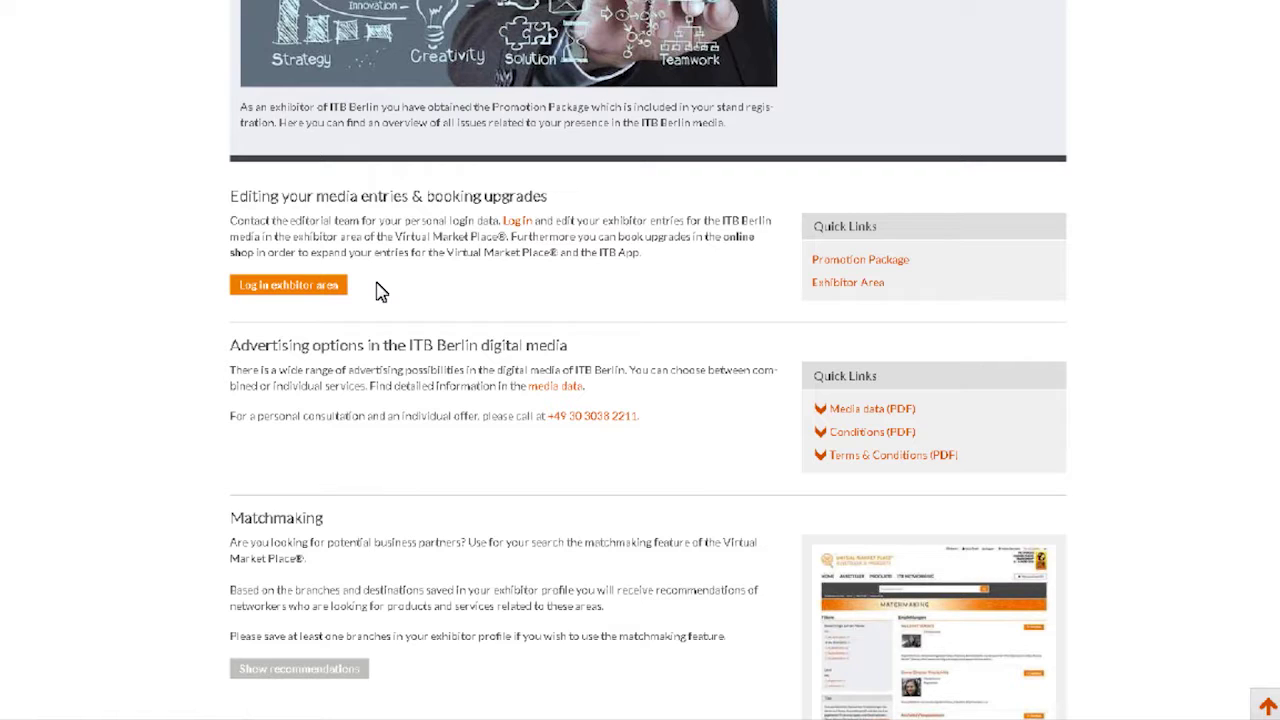
Log in to the exhibitor area and open the co-exhibitor profile's upgrade shop
{"action": "left_click", "coordinate": [300, 296]}
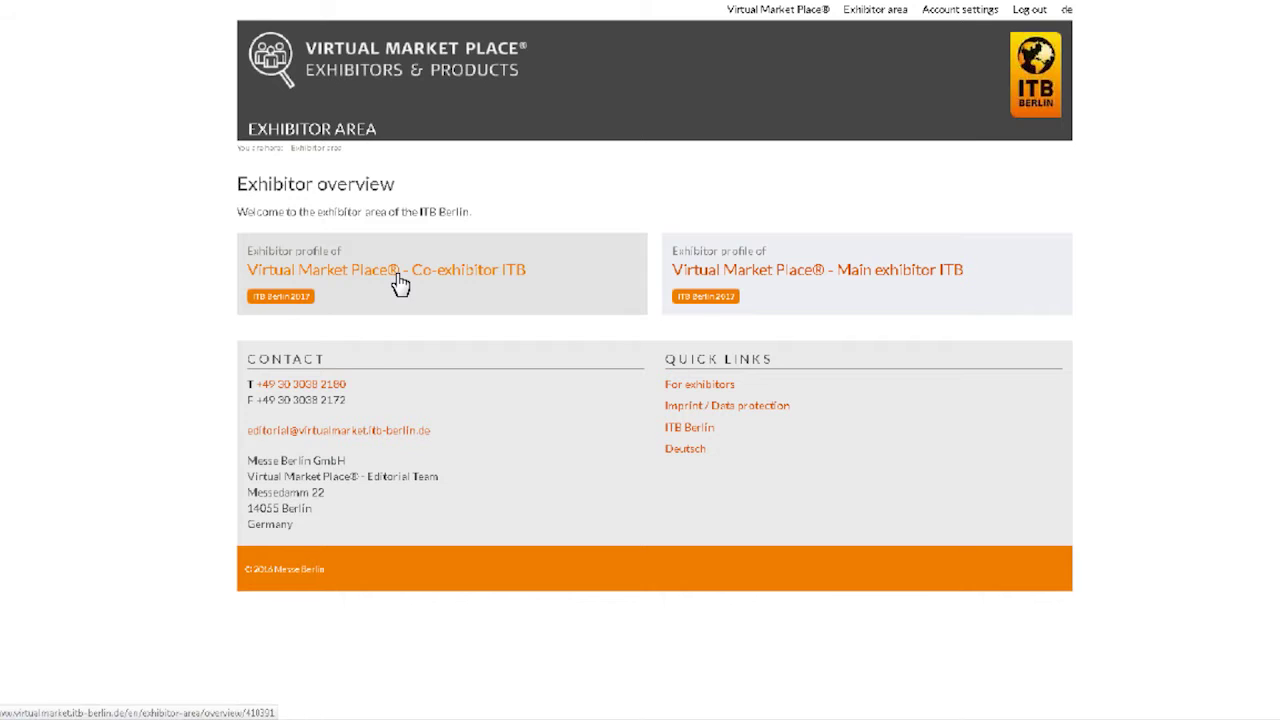
{"action": "left_click", "coordinate": [398, 280]}
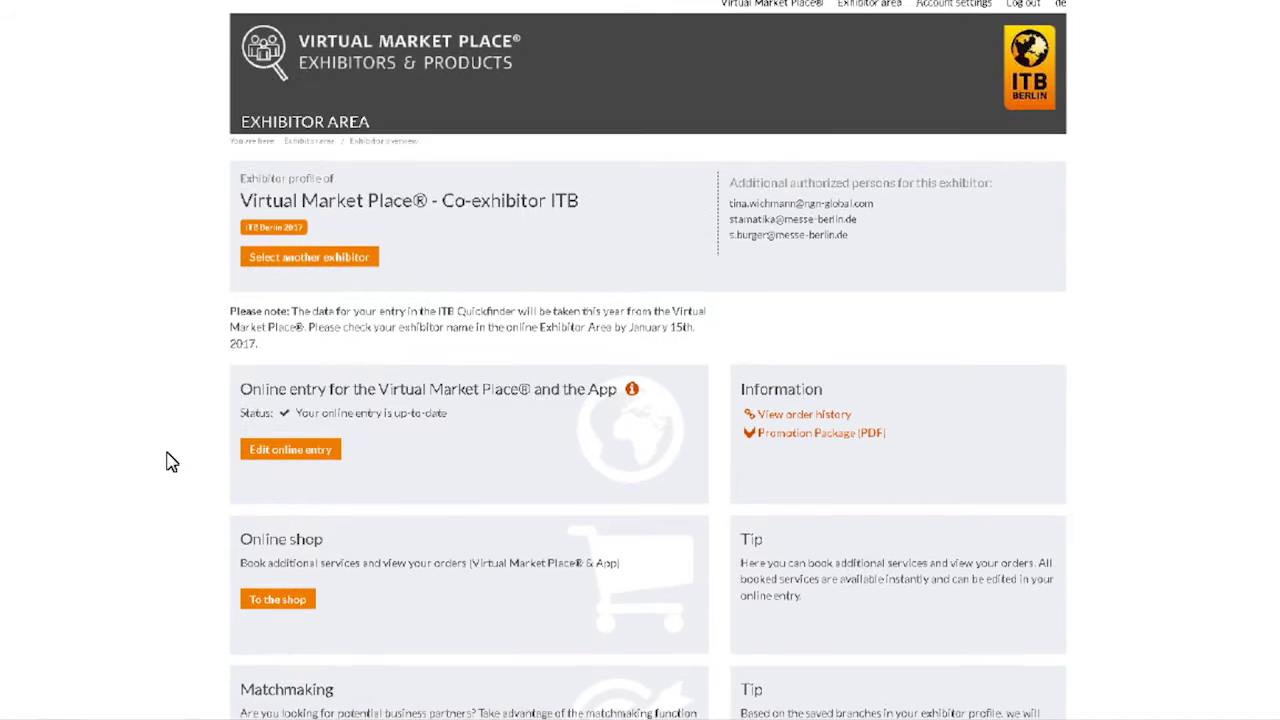
{"action": "scroll", "coordinate": [300, 470], "scroll_direction": "down", "scroll_amount": 2}
{"action": "left_click", "coordinate": [287, 458]}
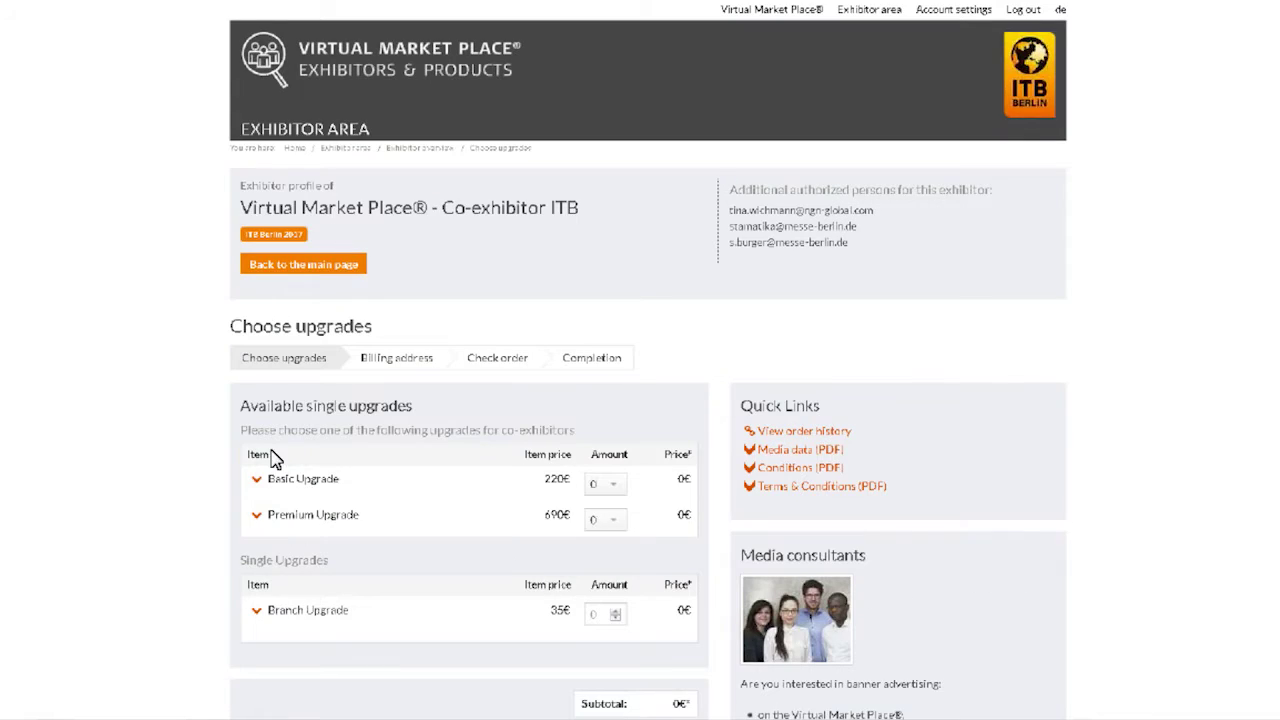
Order one Basic Upgrade and one Digital Press Box, totalling 420 €
{"action": "scroll", "coordinate": [135, 503], "scroll_direction": "down", "scroll_amount": 1}
{"action": "scroll", "coordinate": [135, 503], "scroll_direction": "down", "scroll_amount": 2}
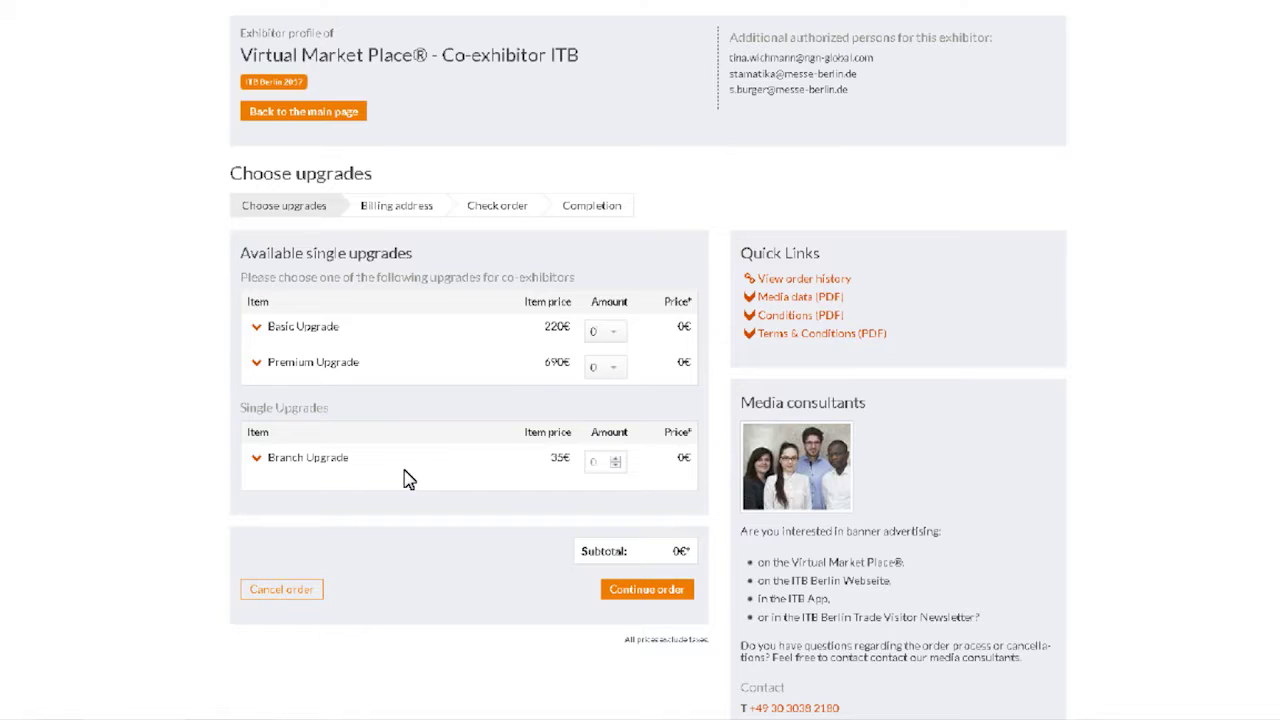
{"action": "left_click", "coordinate": [614, 333]}
{"action": "left_click", "coordinate": [600, 376]}
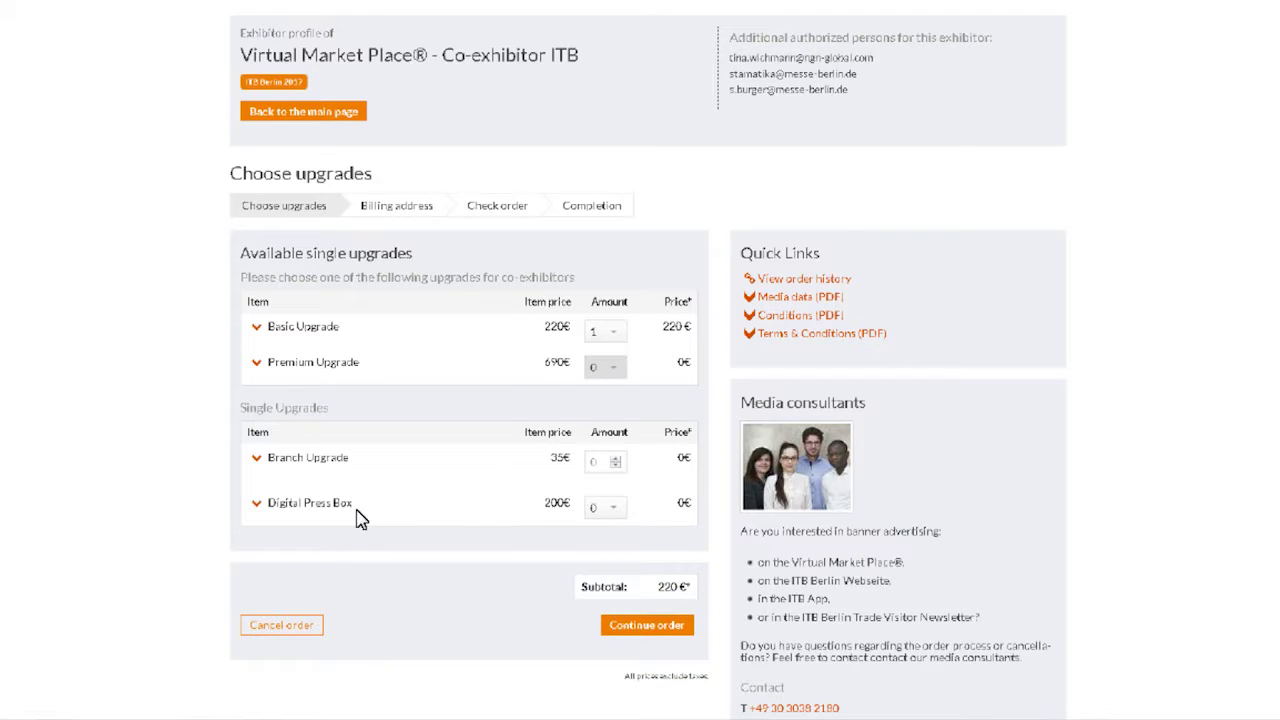
{"action": "left_click", "coordinate": [603, 510]}
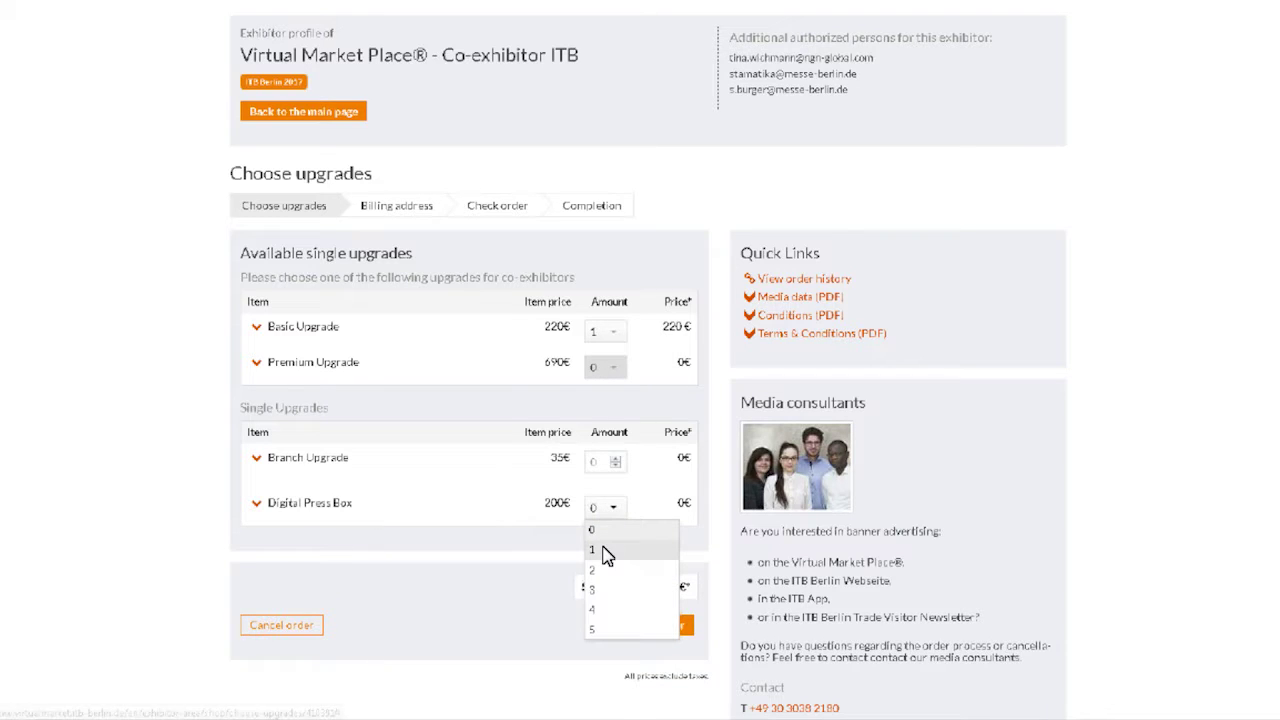
{"action": "left_click", "coordinate": [604, 552]}
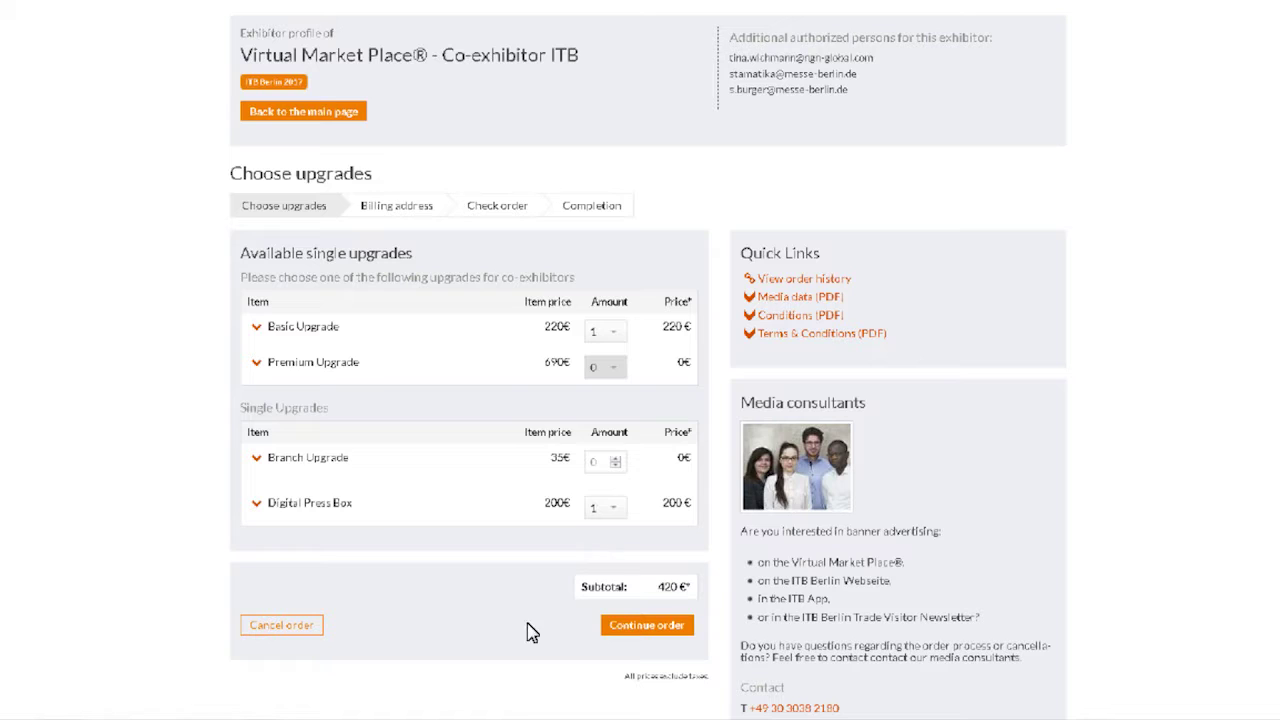
Continue the upgrade order and check the prefilled billing details
{"action": "left_click", "coordinate": [638, 628]}
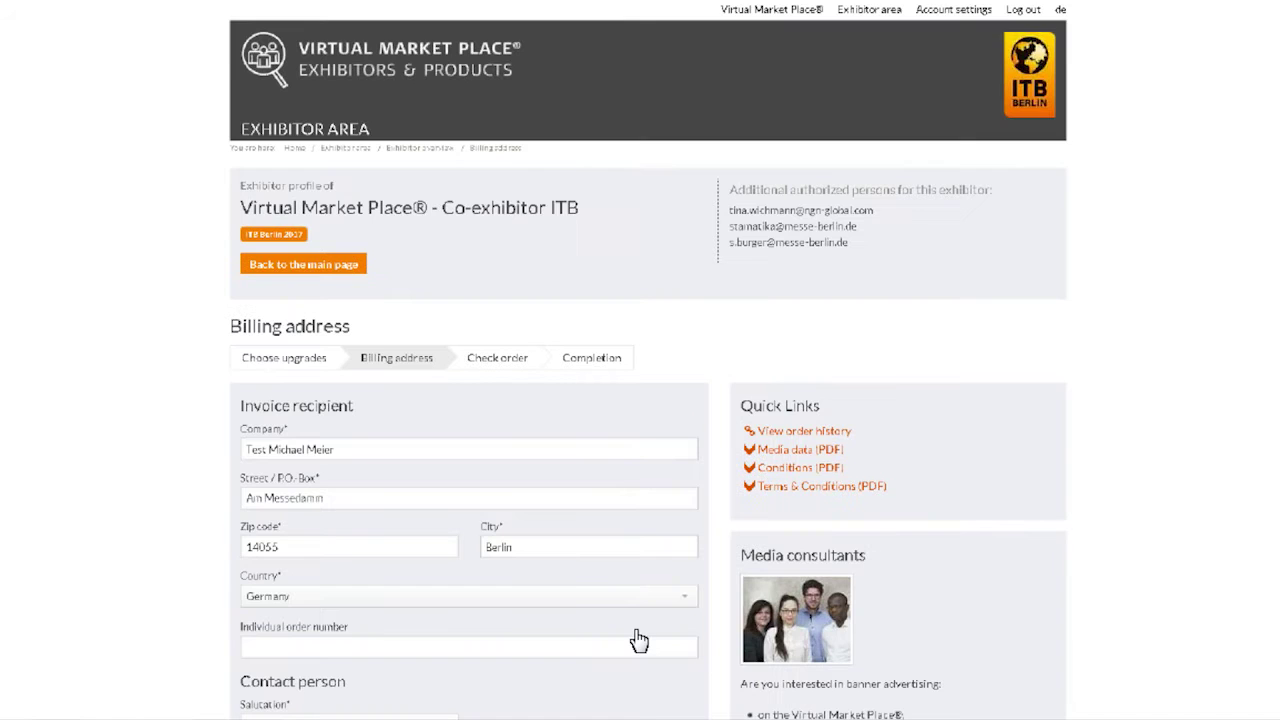
{"action": "scroll", "coordinate": [620, 645], "scroll_direction": "down", "scroll_amount": 4}
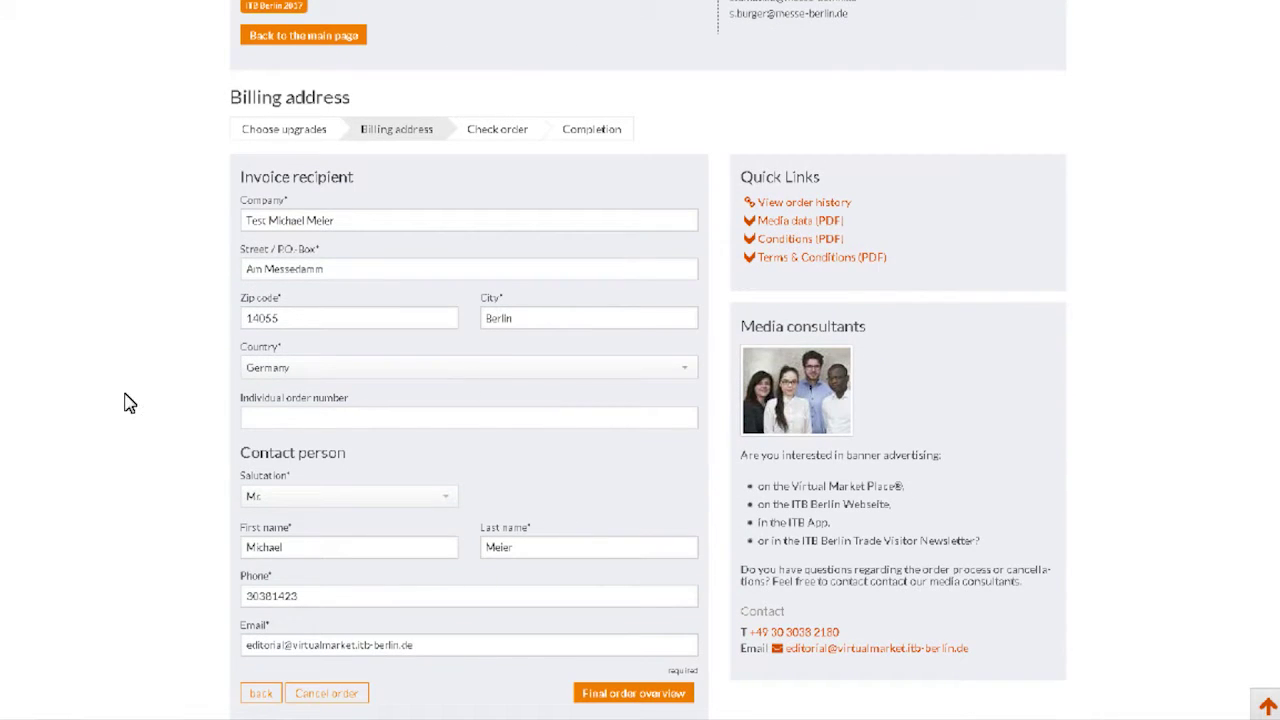
{"action": "scroll", "coordinate": [198, 432], "scroll_direction": "down", "scroll_amount": 1}
{"action": "scroll", "coordinate": [198, 432], "scroll_direction": "down", "scroll_amount": 1}
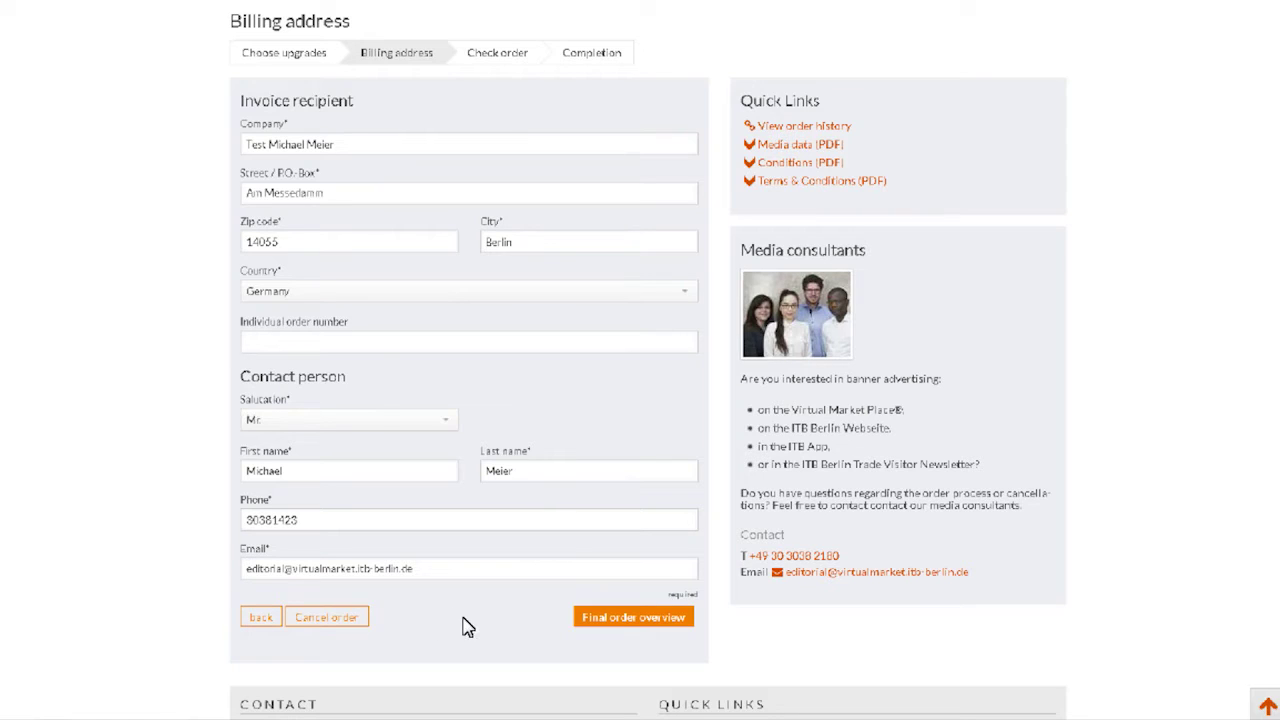
Go to the final 420 € order overview and accept the terms and conditions
{"action": "left_click", "coordinate": [614, 624]}
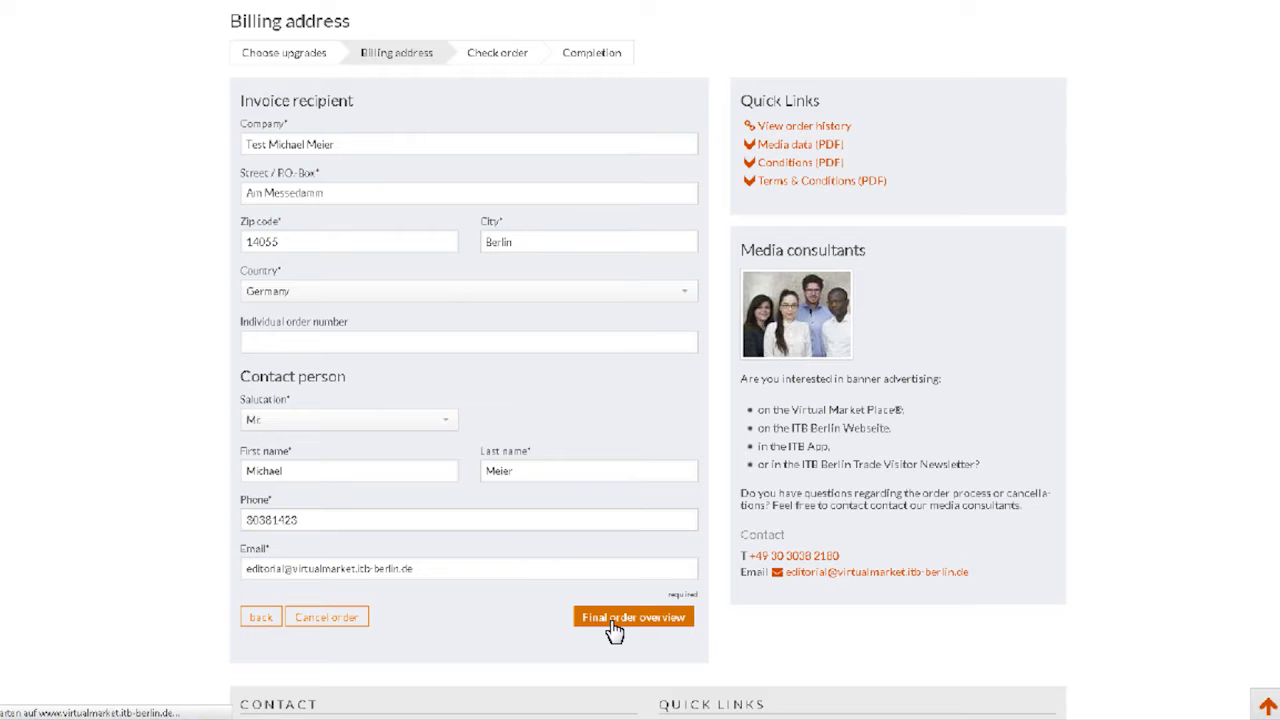
{"action": "scroll", "coordinate": [443, 614], "scroll_direction": "down", "scroll_amount": 3}
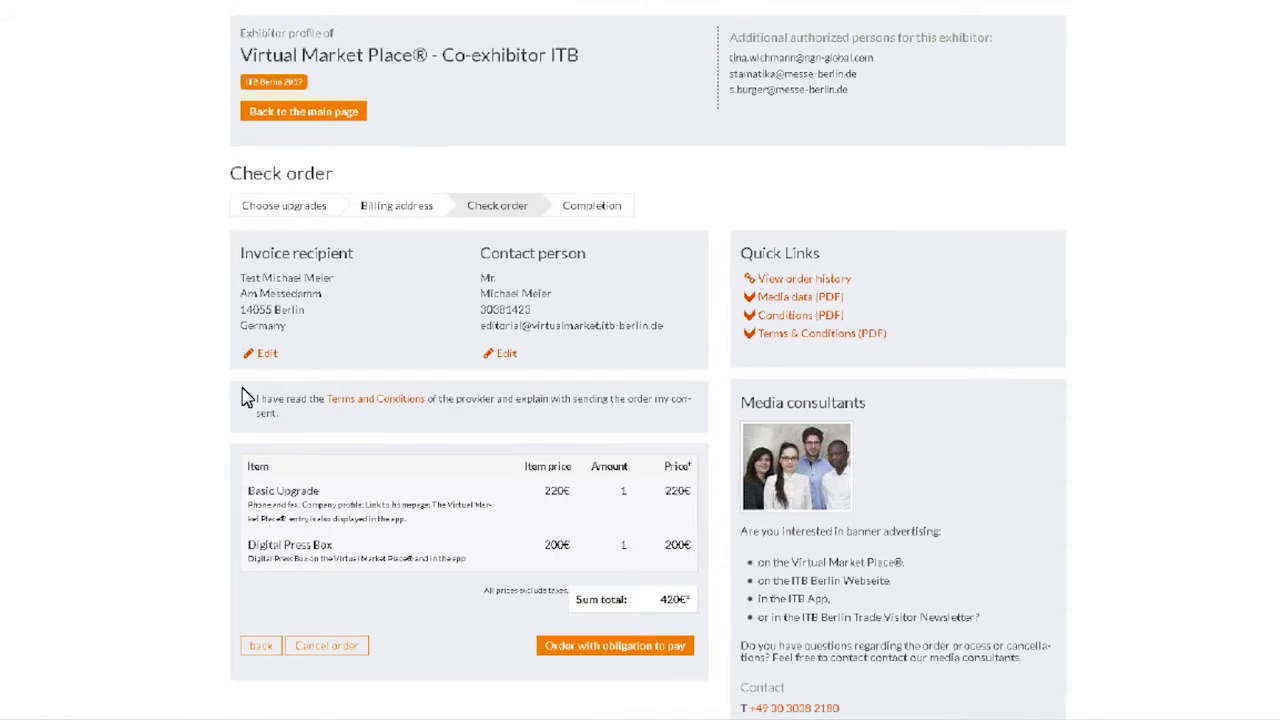
{"action": "left_click", "coordinate": [245, 399]}
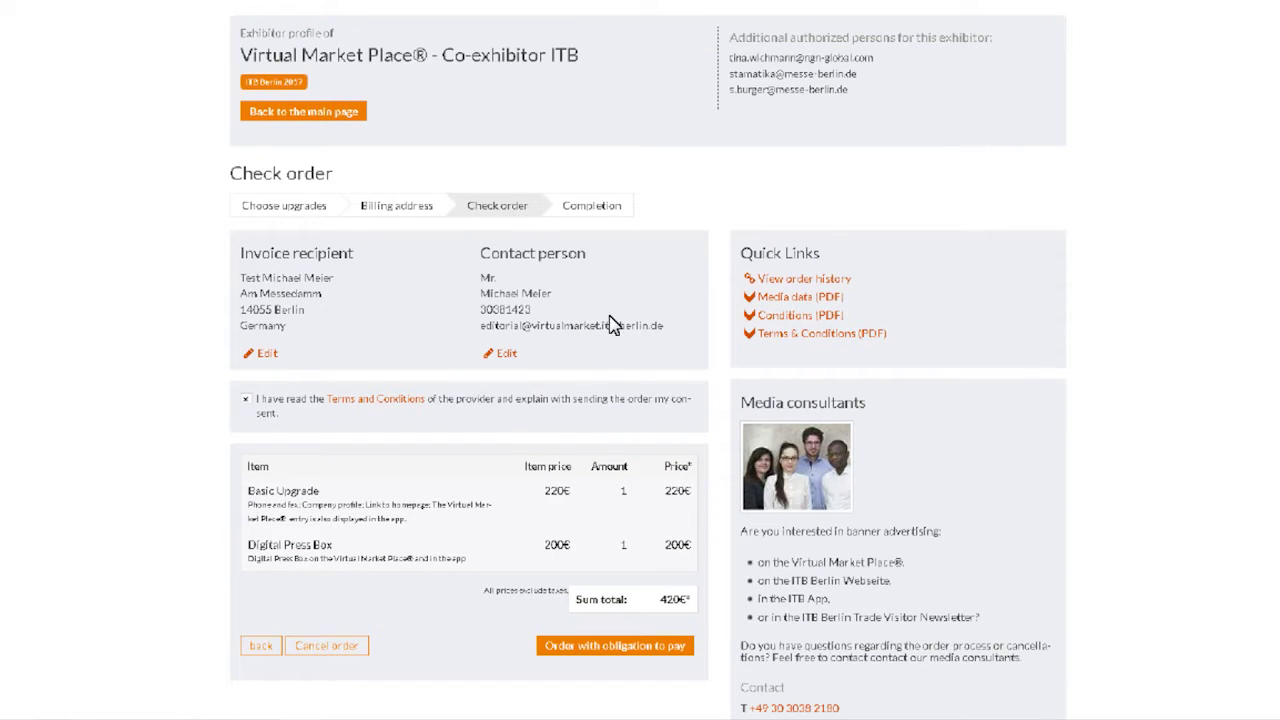
Place the binding 420 € Basic Upgrade and Digital Press Box order and view the thank-you page
{"action": "left_click", "coordinate": [636, 655]}
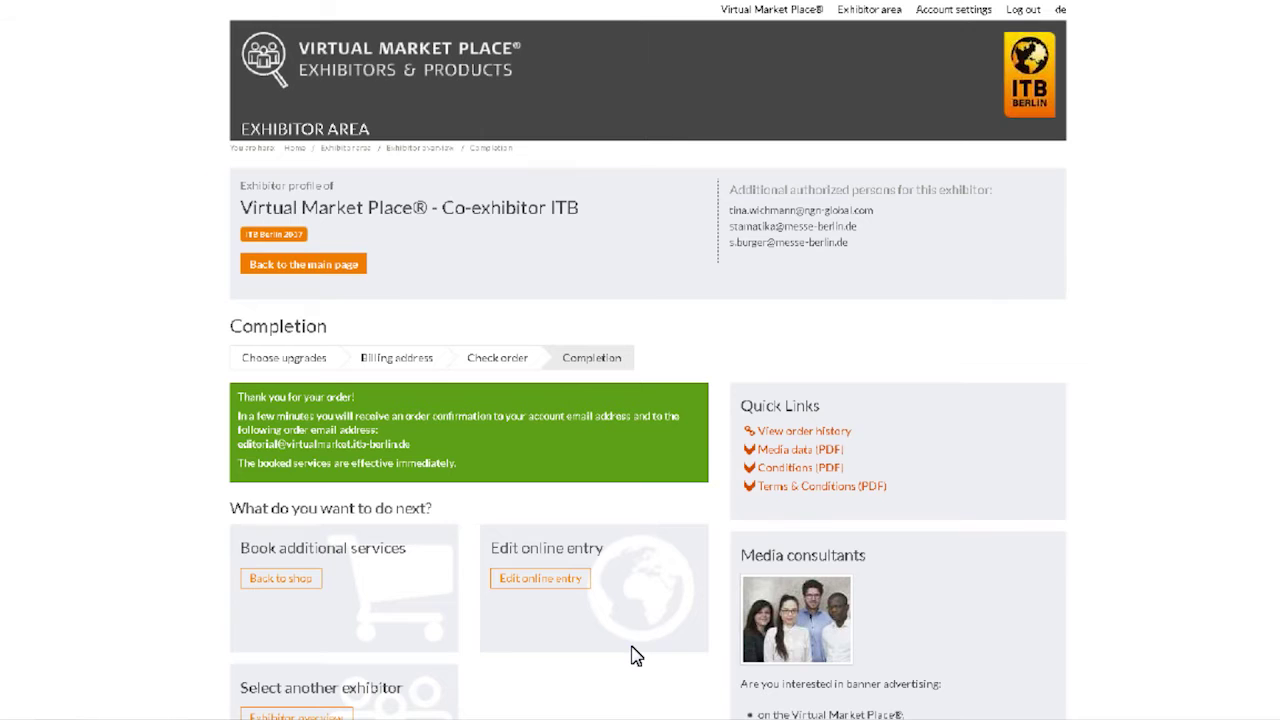
{"action": "scroll", "coordinate": [636, 655], "scroll_direction": "down", "scroll_amount": 2}
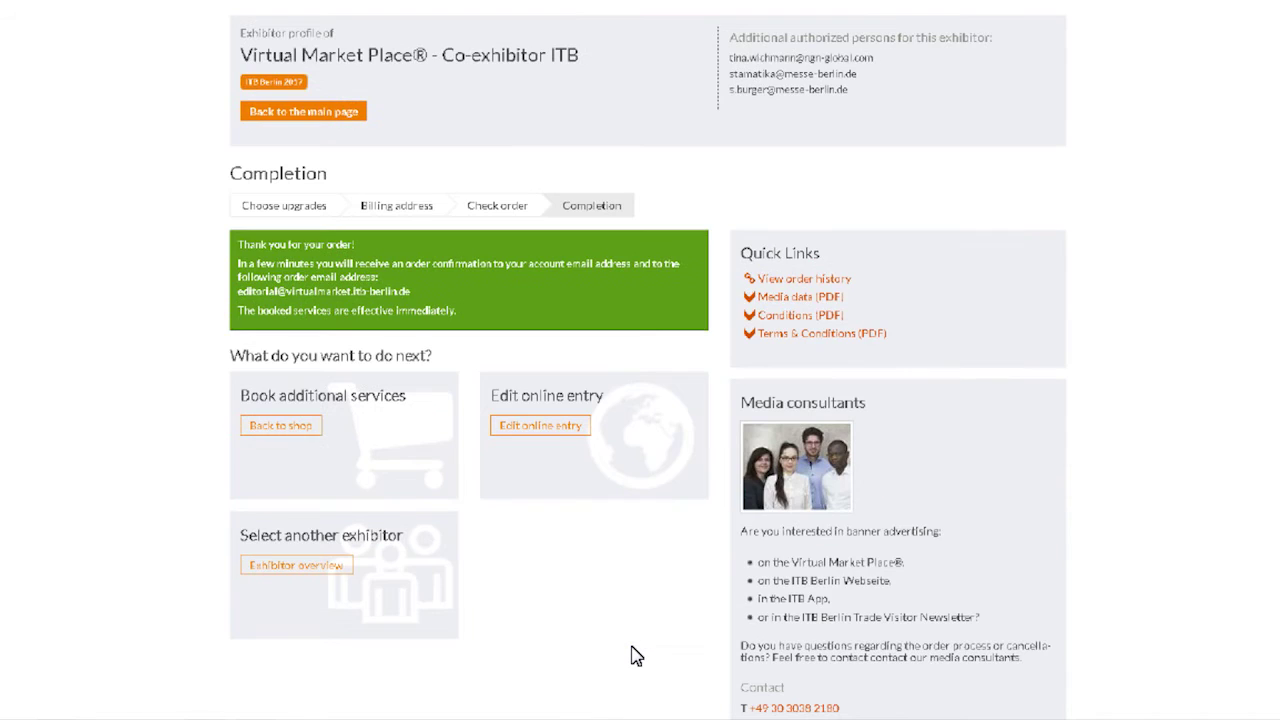
{"action": "scroll", "coordinate": [634, 655], "scroll_direction": "down", "scroll_amount": 1}
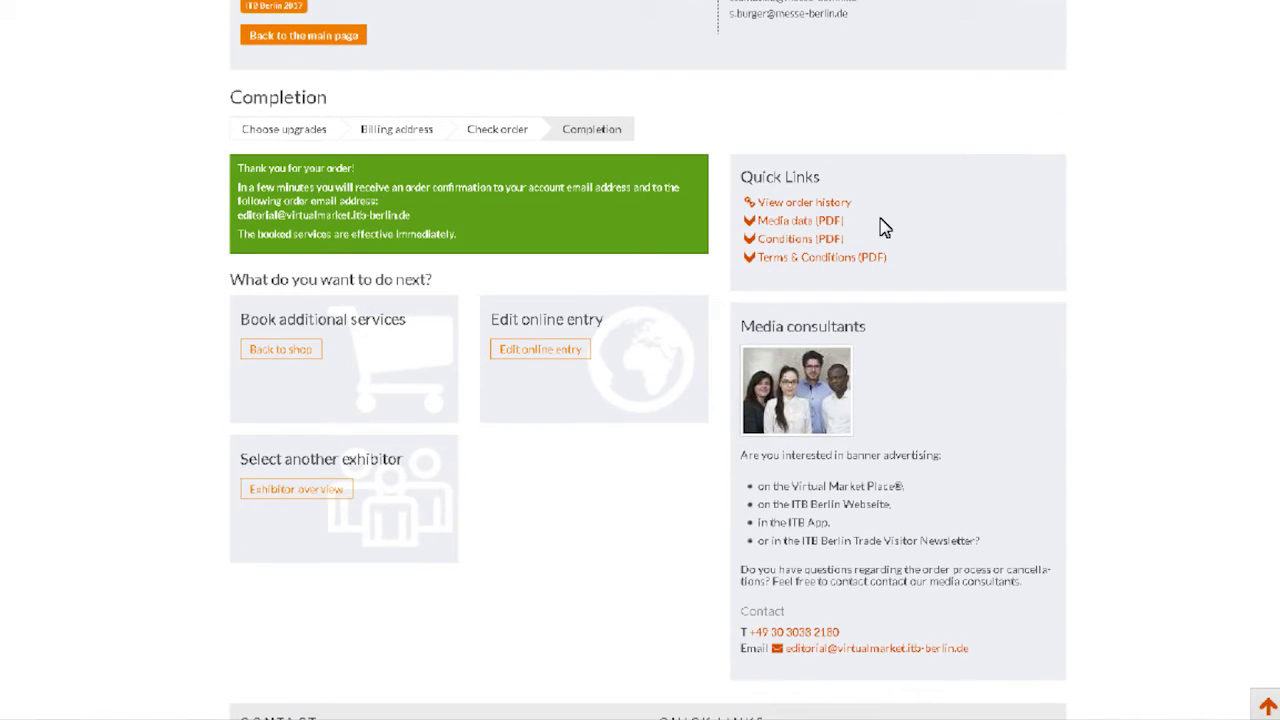